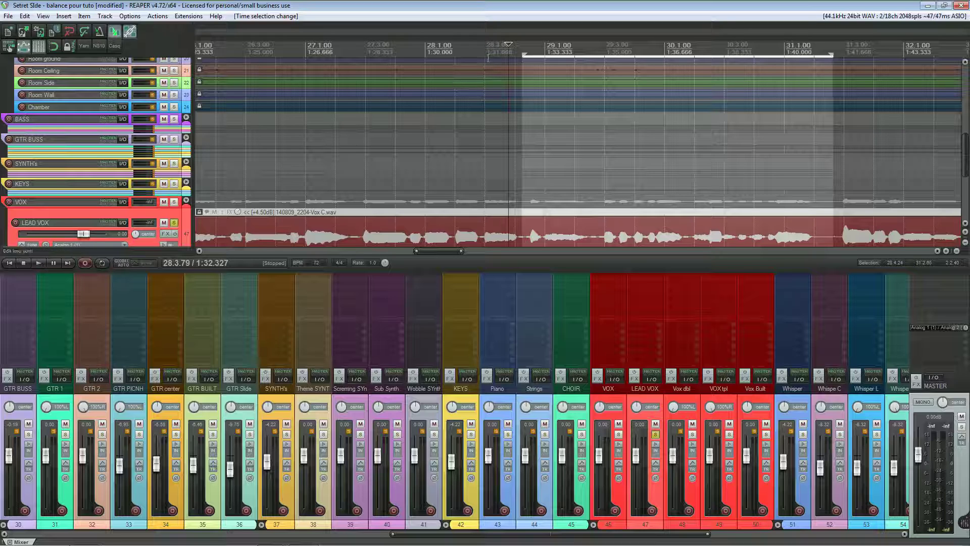
Place the edit cursor just before the selected time range and play the soloed lead vocal to hear its sibilance twice.
click(514, 51)
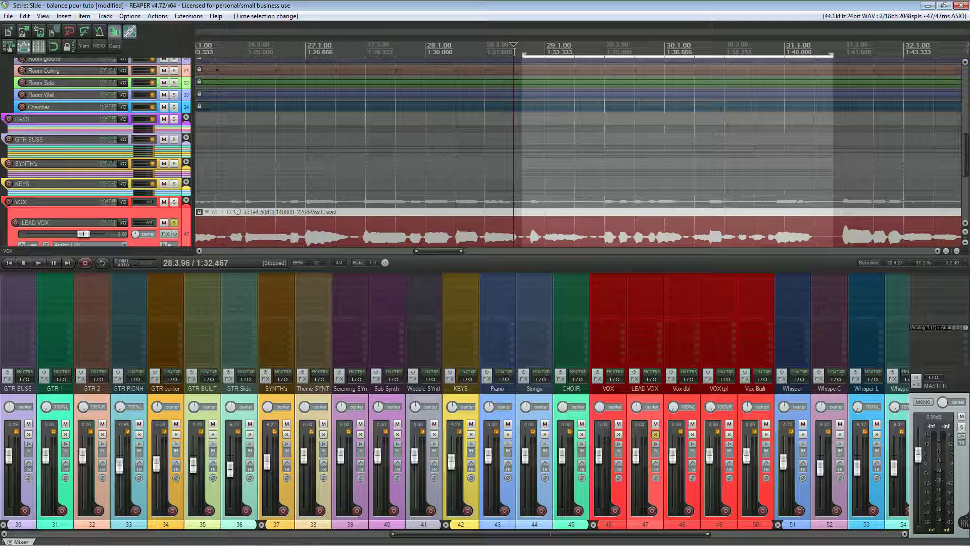
key(space)
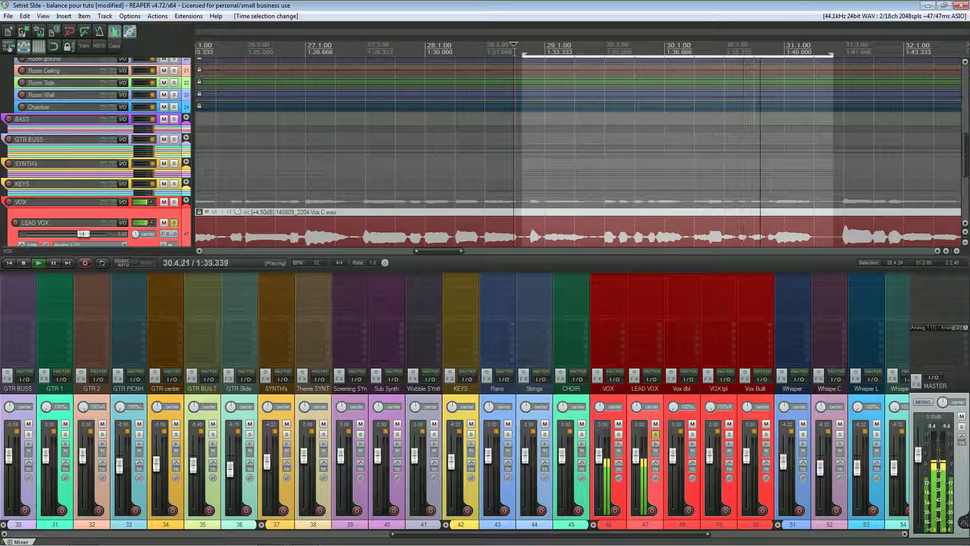
key(space)
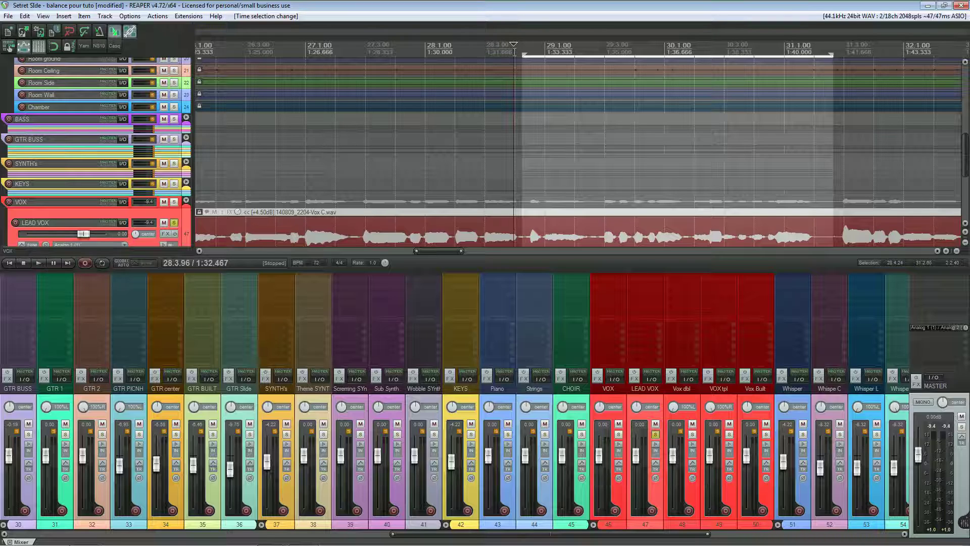
key(space)
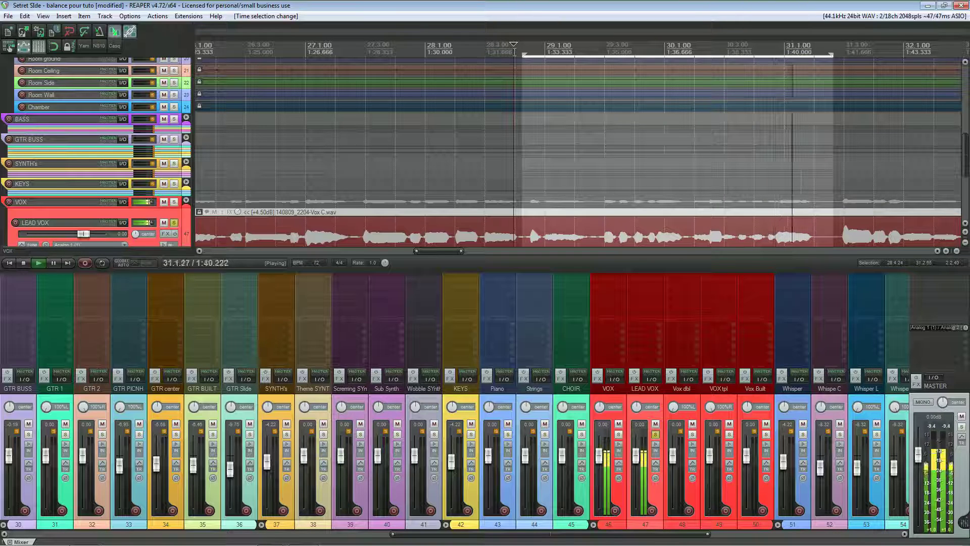
key(space)
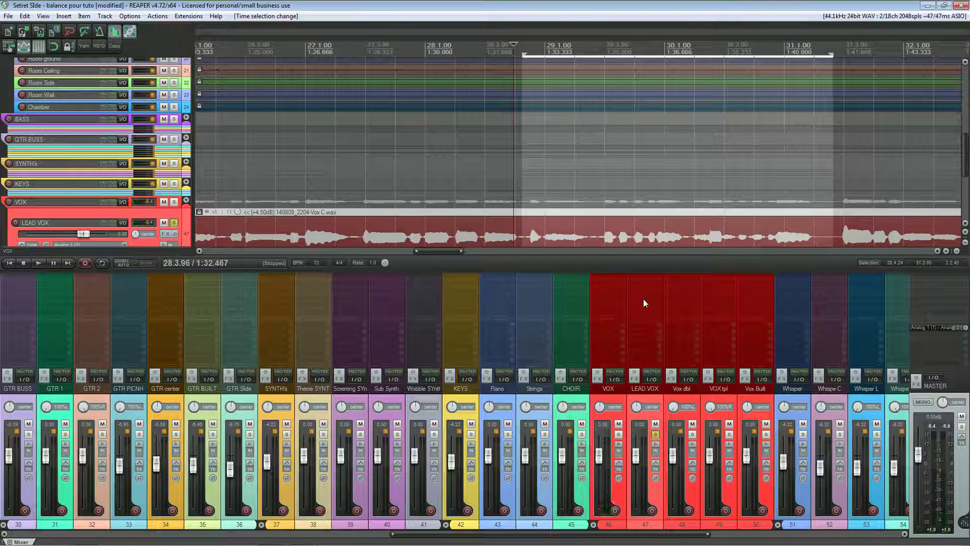
Add the ReaEQ plugin to the LEAD VOX track and place its window over the arrange area.
right_click(638, 281)
mouse_move(650, 304)
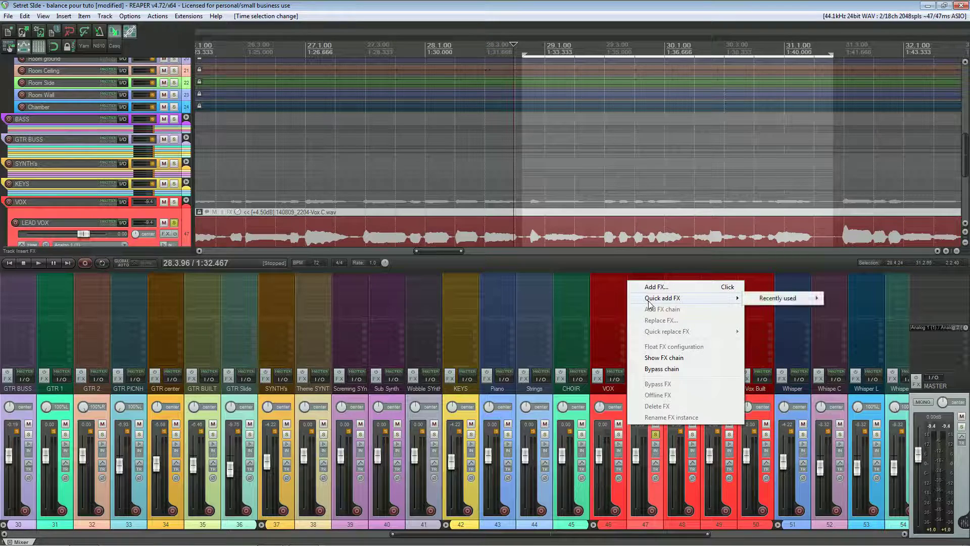
mouse_move(778, 303)
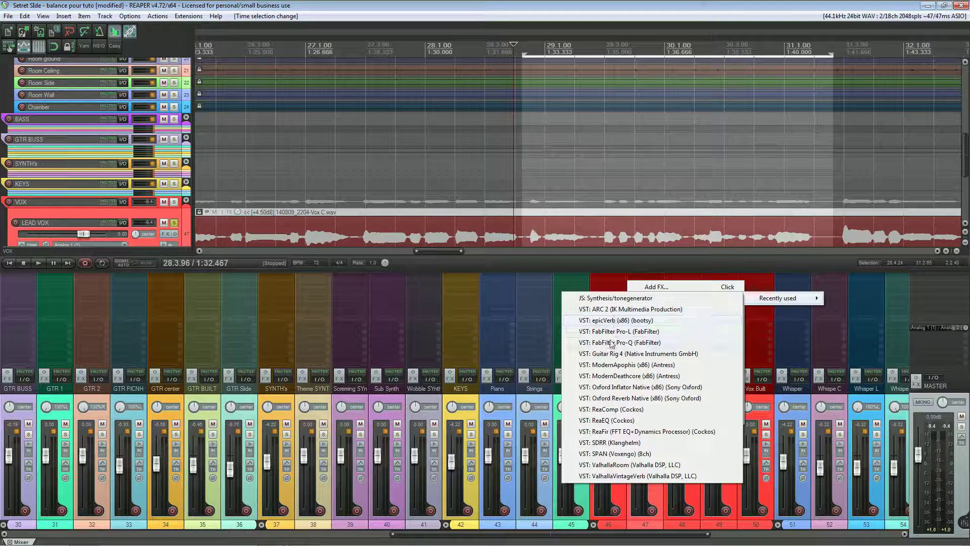
click(606, 420)
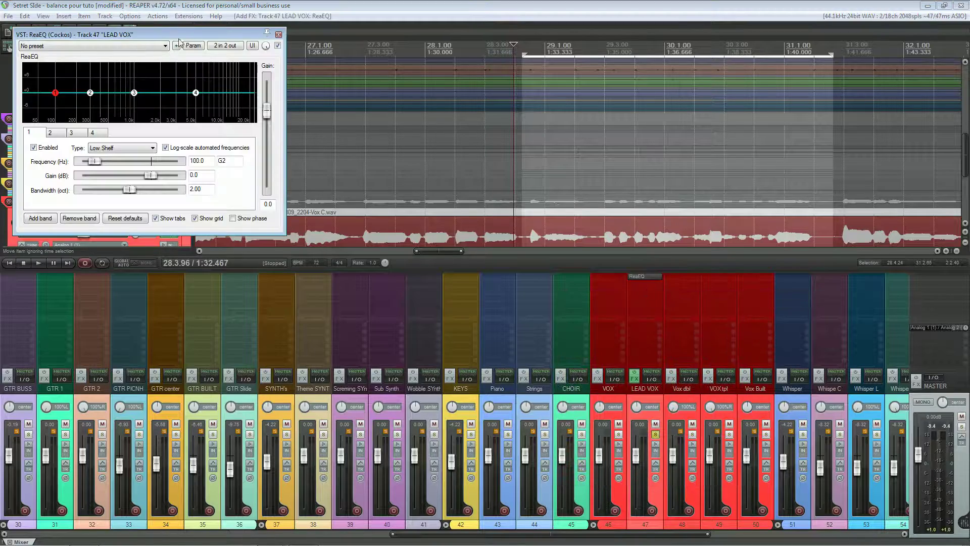
drag(178, 37, 471, 70)
Boost the band 4 high shelf by about 2.8 dB near 4935 Hz with 0.01 oct bandwidth, and audition the vocal from the selection's start.
drag(488, 124, 488, 118)
scroll(488, 118, down, 10)
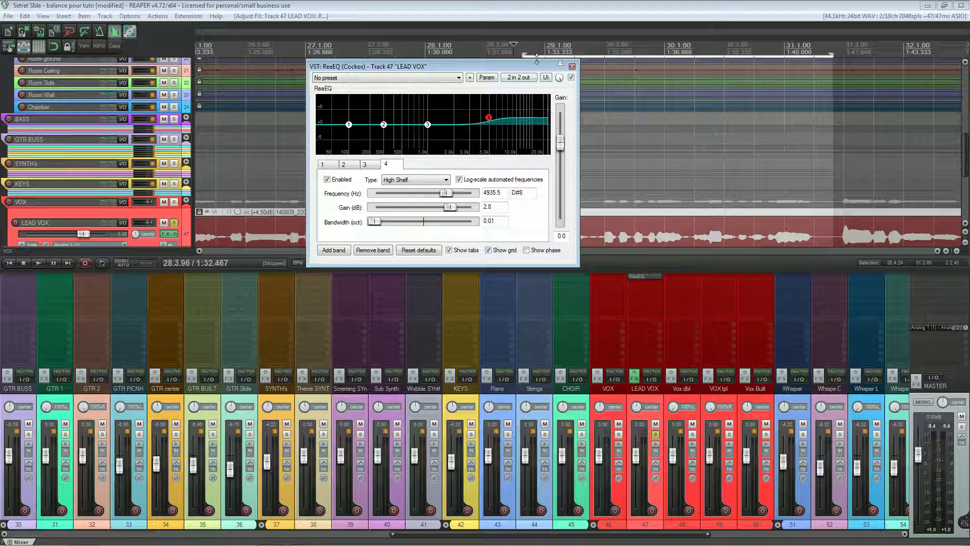
click(521, 48)
key(space)
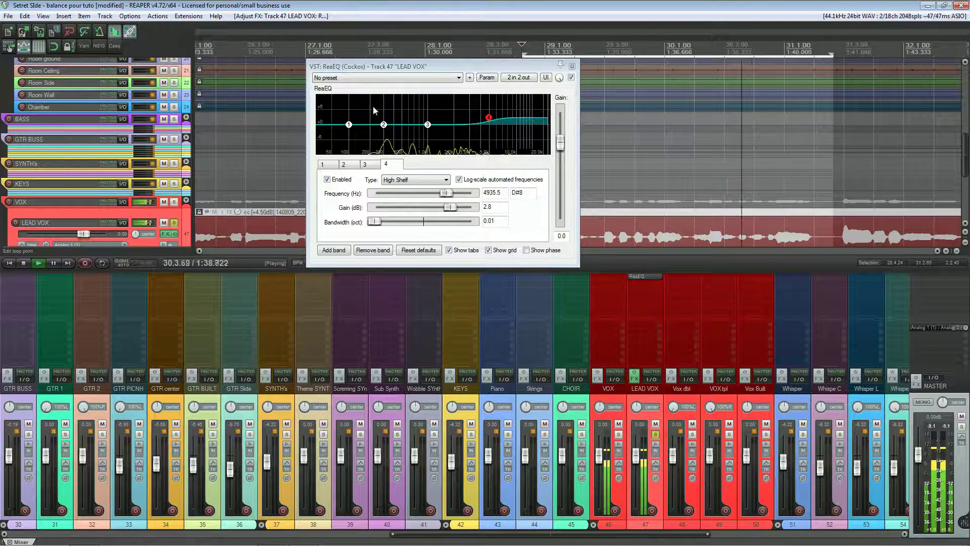
key(space)
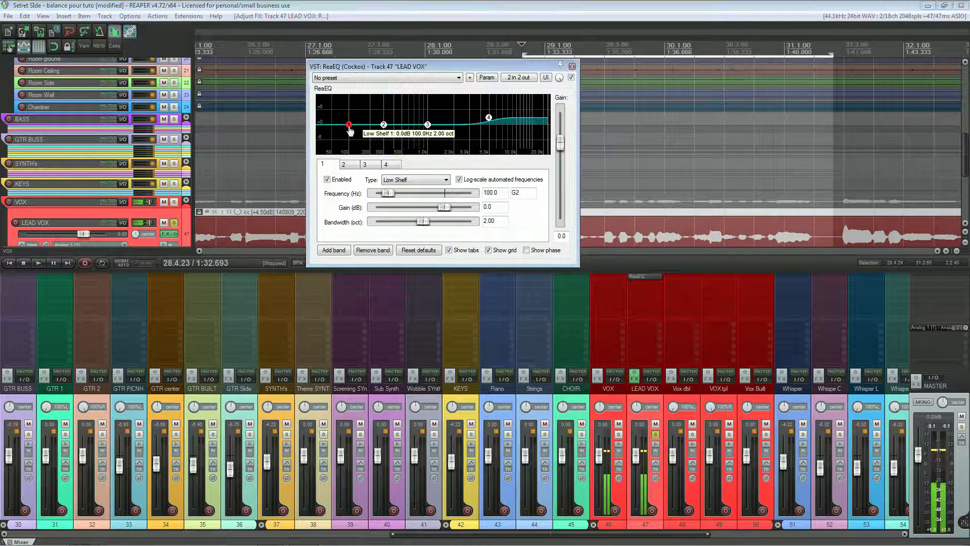
Change ReaEQ band 1 to a High Pass at about 153.7 Hz, audition the vocal, and close the plugin window.
drag(353, 126, 360, 125)
click(415, 180)
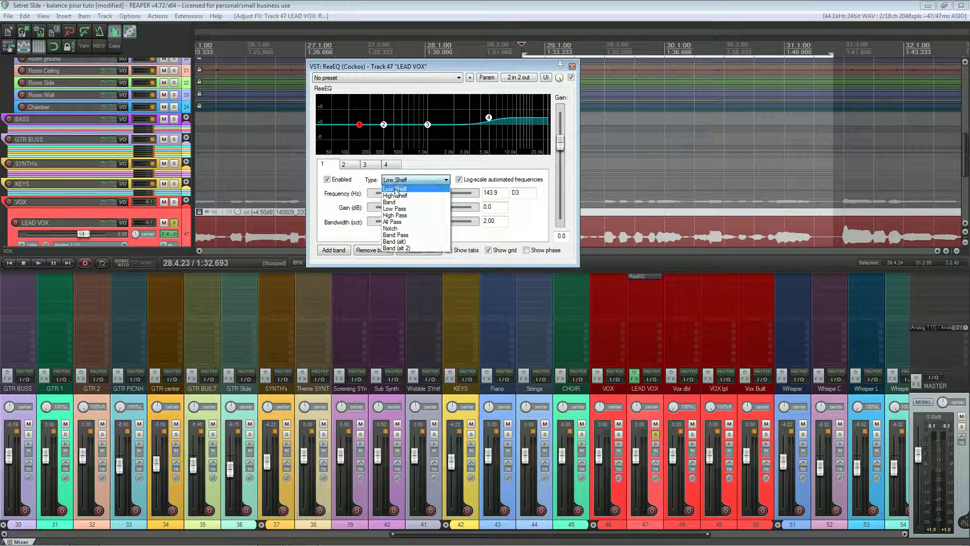
click(397, 215)
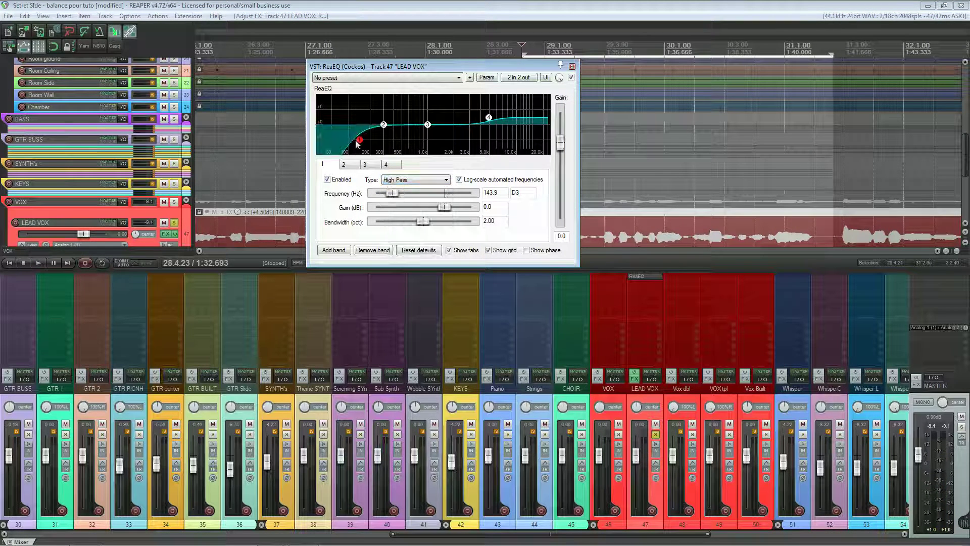
drag(359, 141, 362, 144)
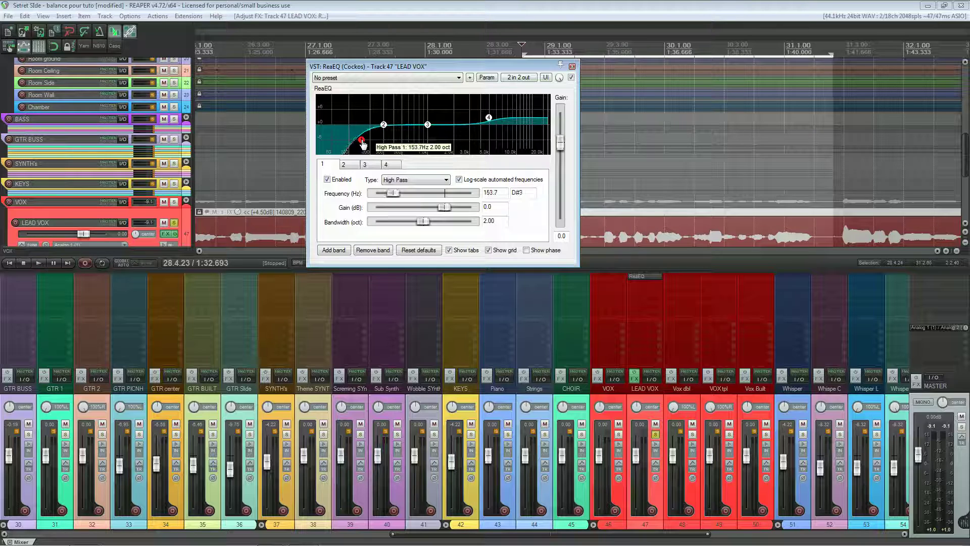
key(space)
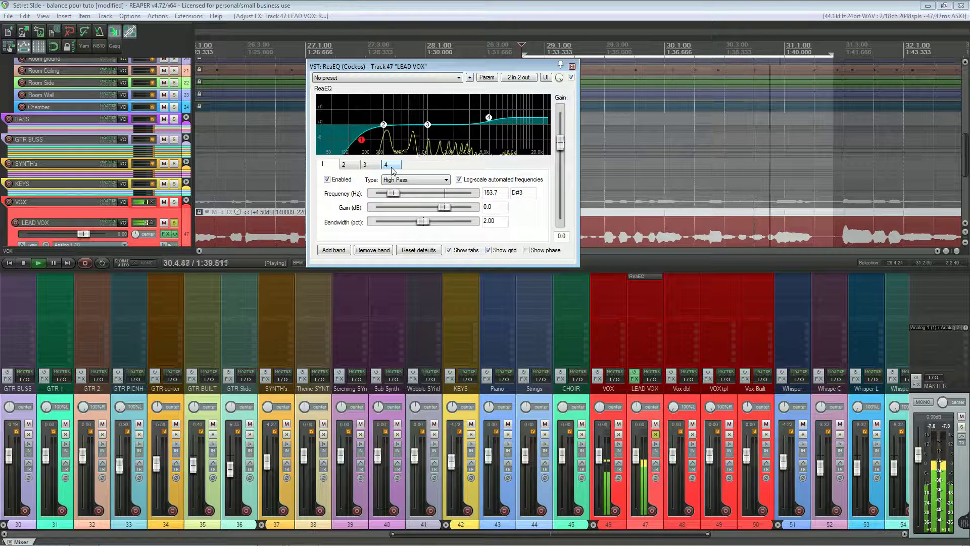
key(space)
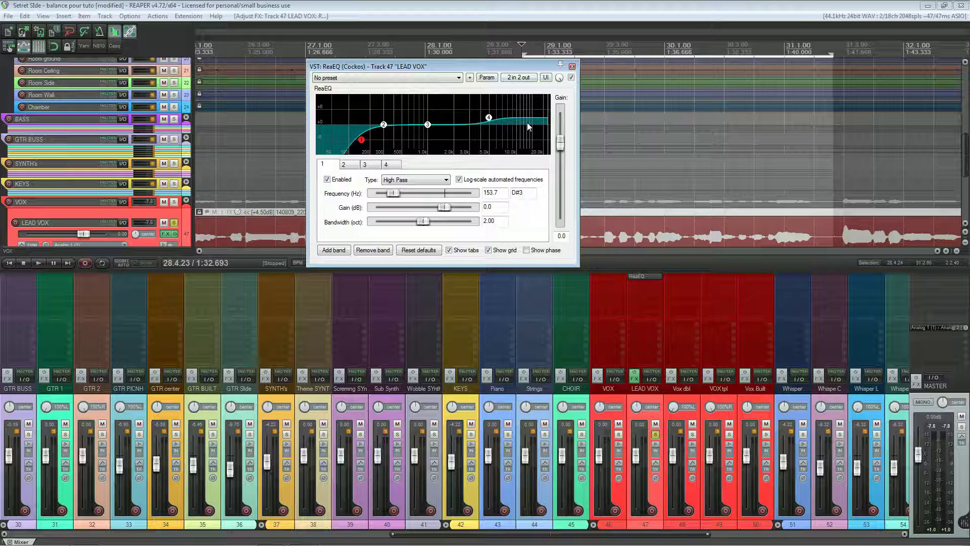
drag(536, 67, 417, 72)
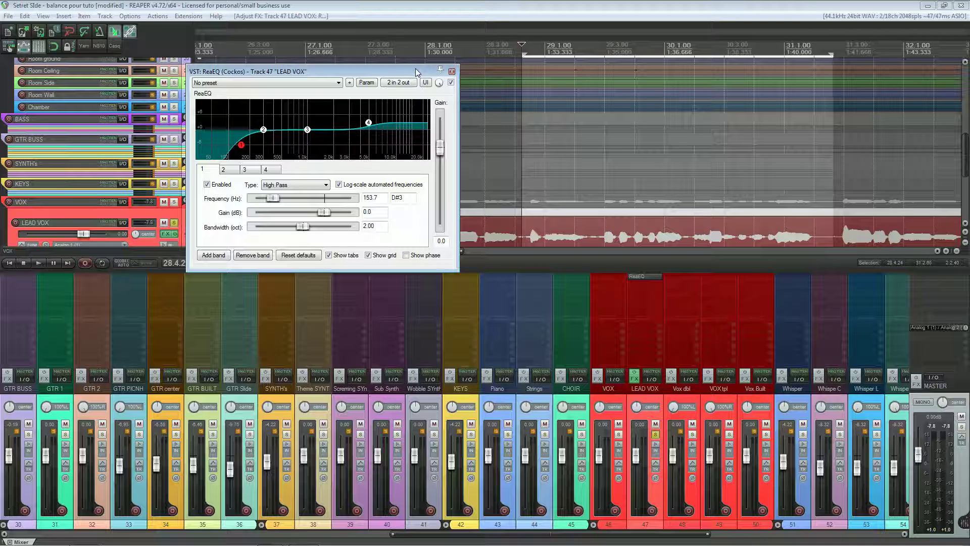
click(452, 71)
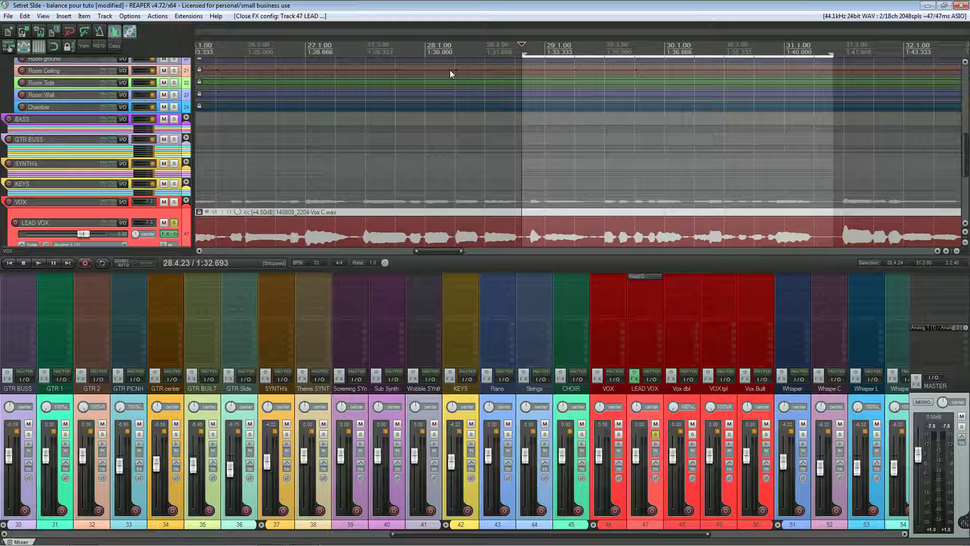
Add the ReaFir (FFT EQ+Dynamics Processor) plugin from the Cockos list to the LEAD VOX track, keeping the selected vocal section in view.
scroll(458, 84, down, 2)
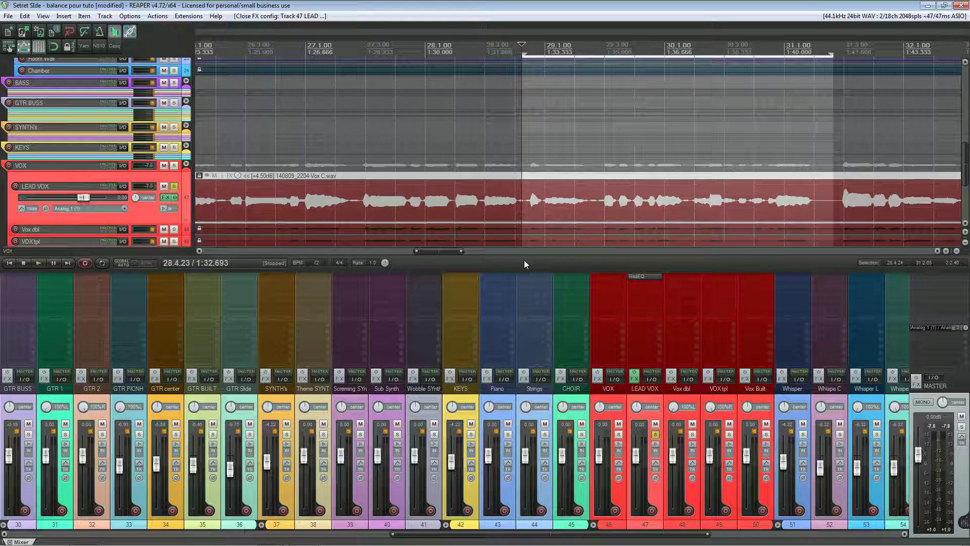
right_click(643, 283)
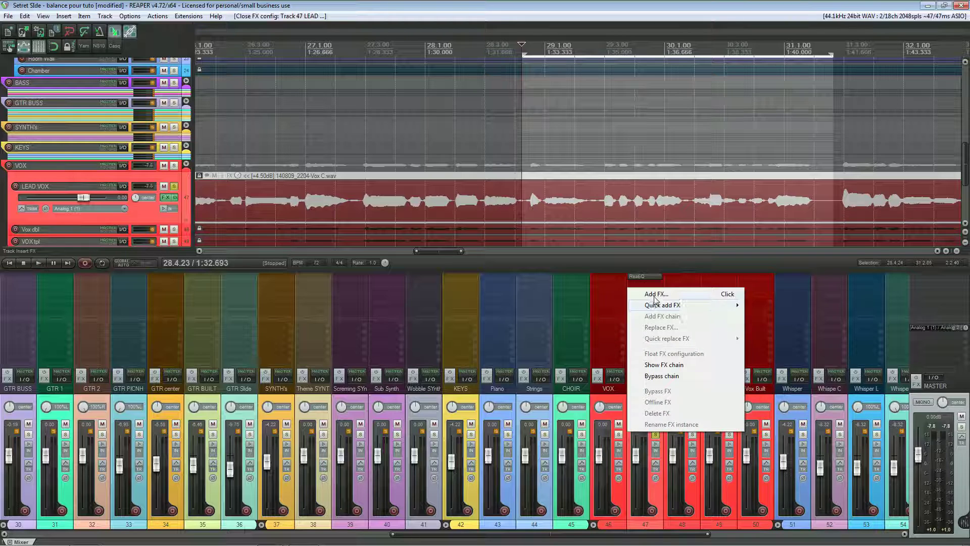
click(655, 294)
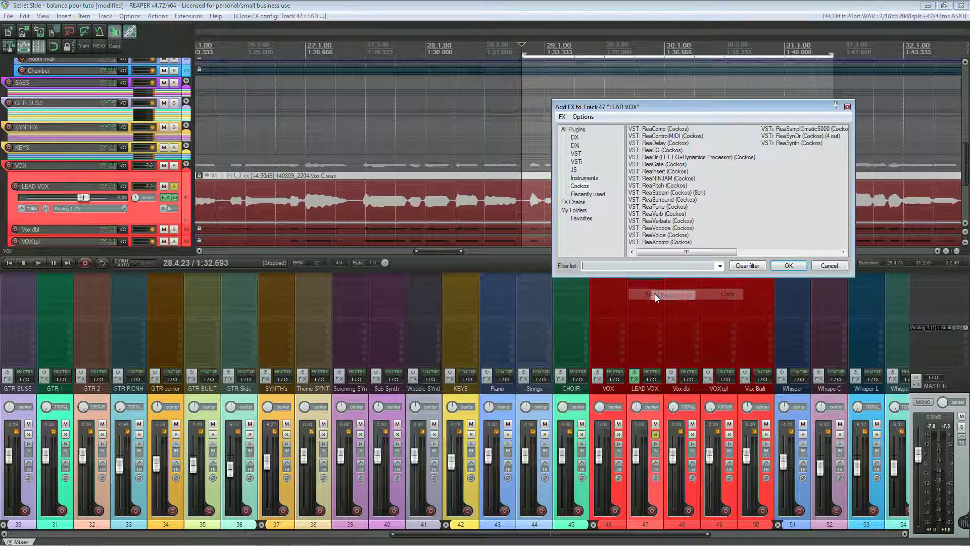
click(578, 186)
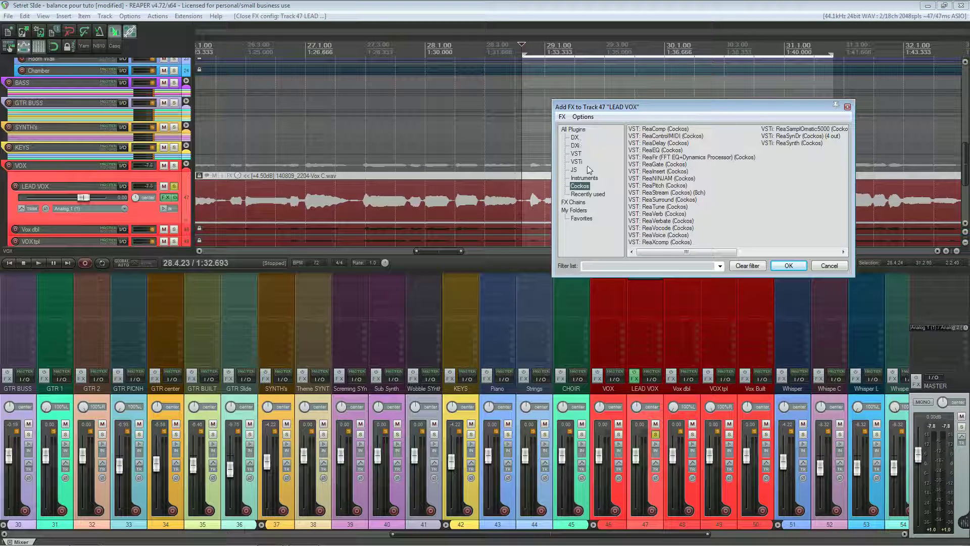
double_click(656, 157)
drag(254, 33, 615, 72)
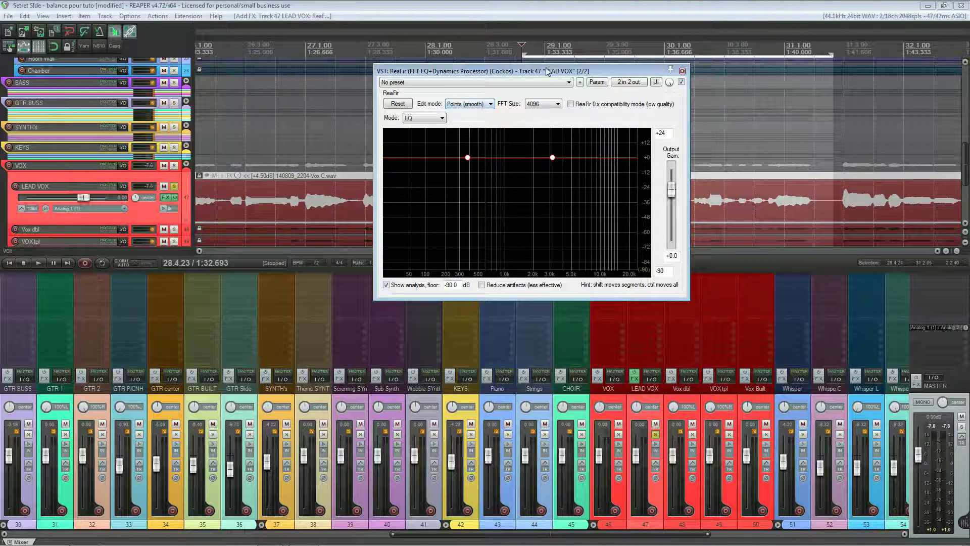
drag(547, 71, 389, 57)
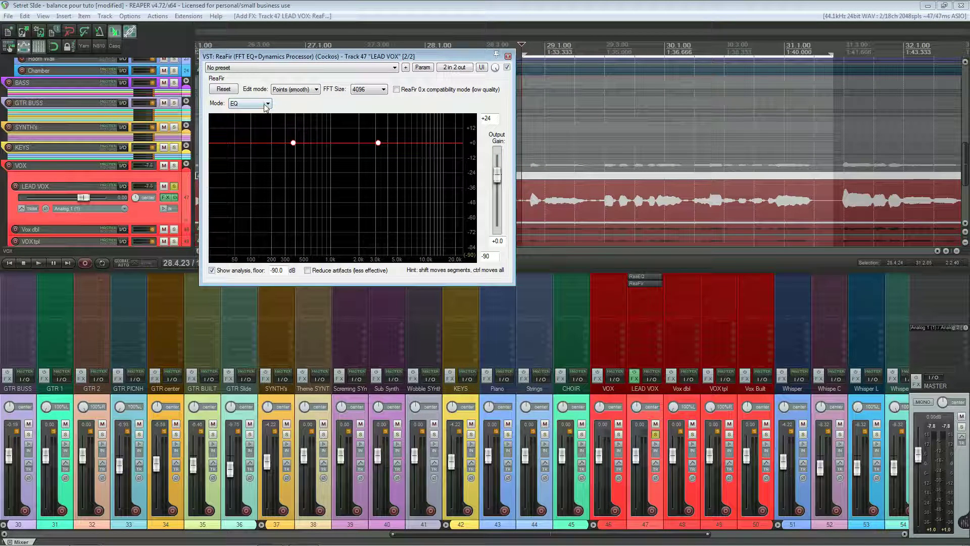
drag(303, 56, 287, 59)
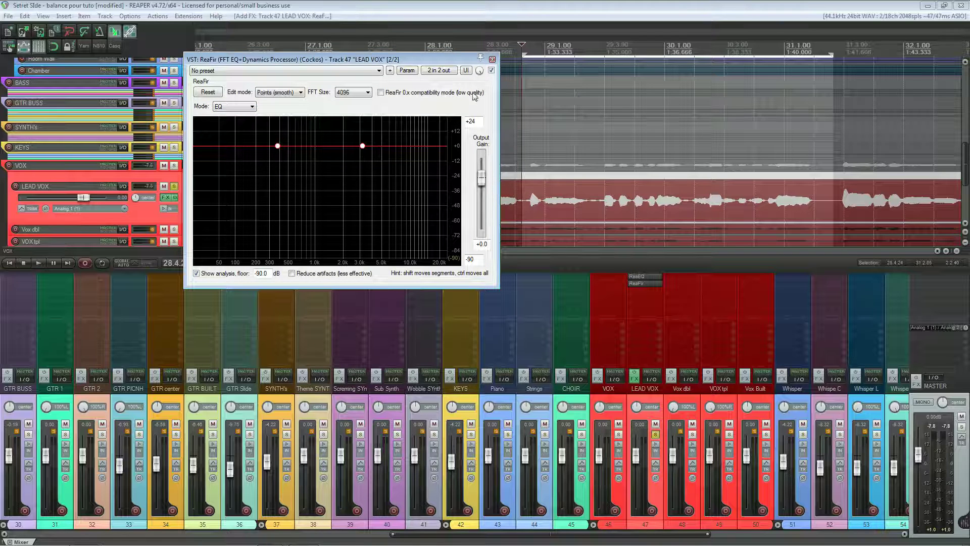
drag(458, 64, 420, 61)
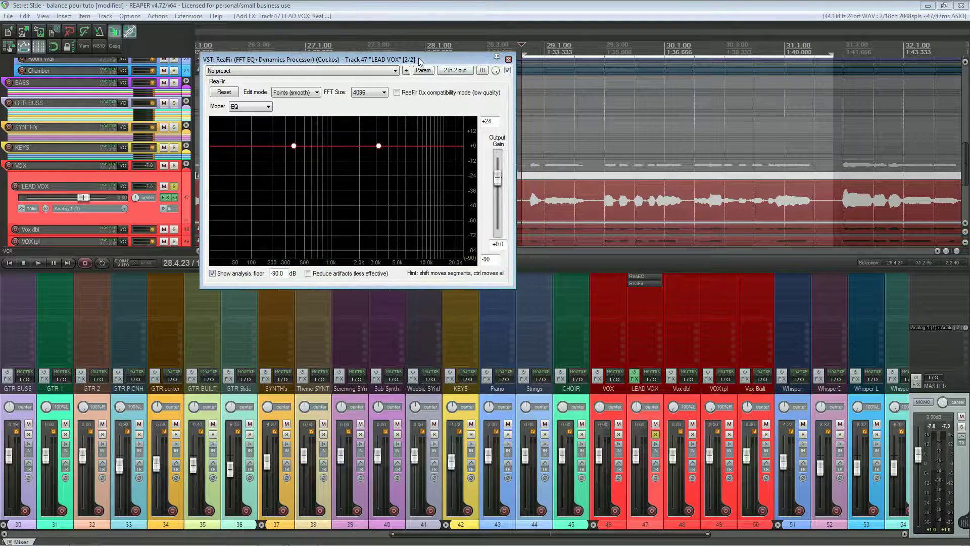
Set ReaFir's edit mode to Points (flat) and play the vocal to examine its high-frequency spectrum.
click(315, 94)
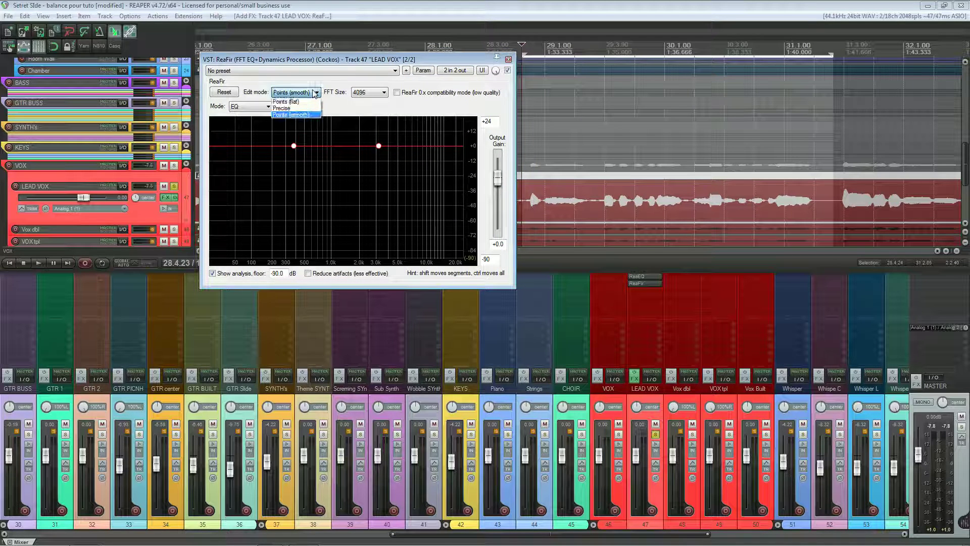
click(286, 102)
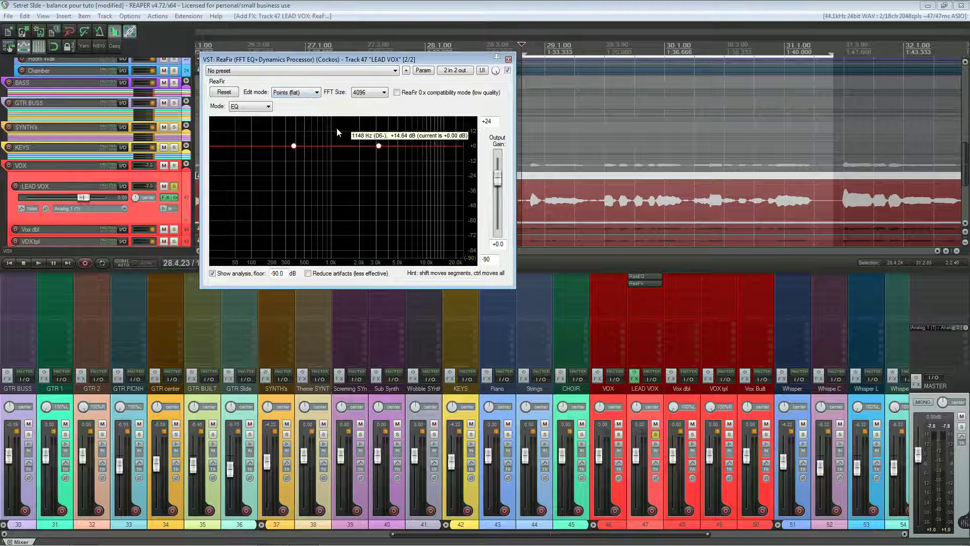
drag(460, 63, 436, 68)
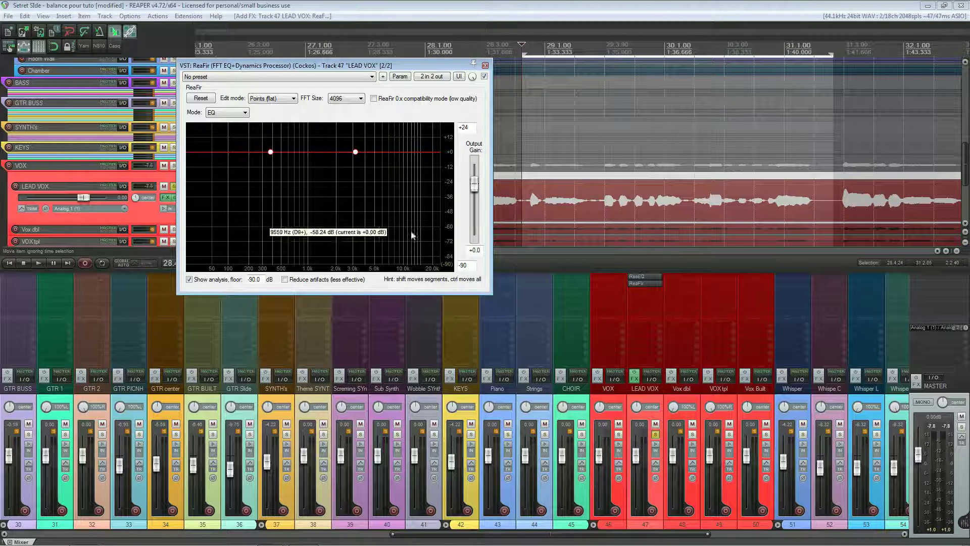
key(space)
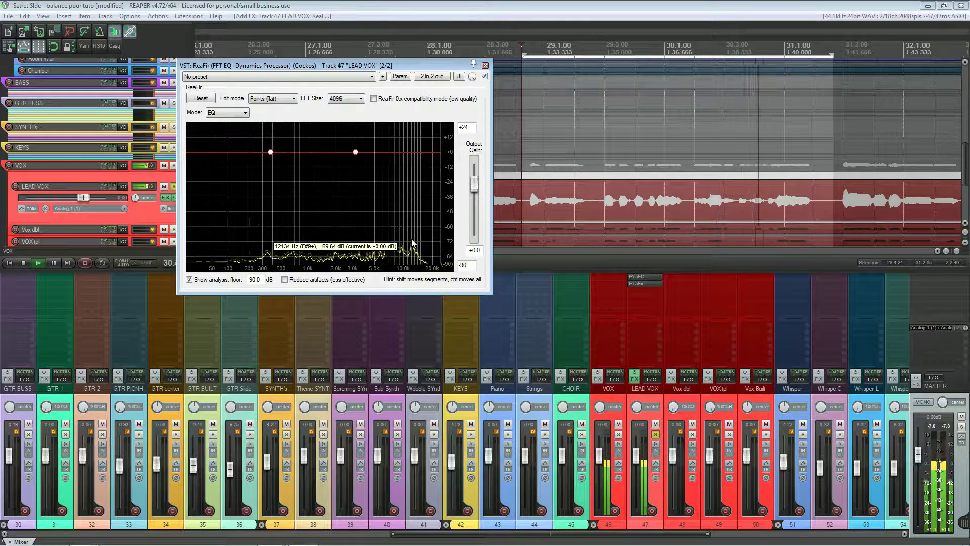
key(space)
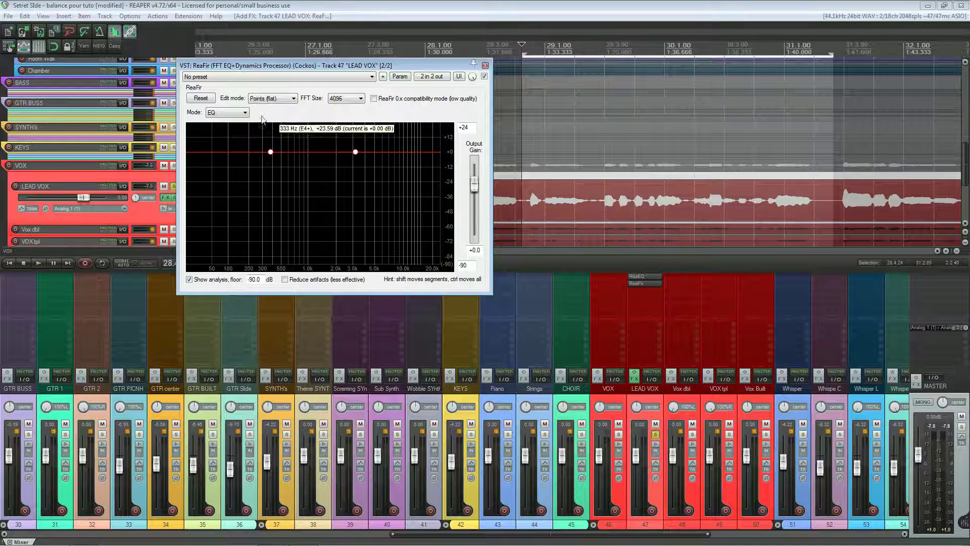
Switch ReaFir to Gate mode and shape a V-shaped dip of about -60 dB near 11 kHz in the curve.
click(243, 114)
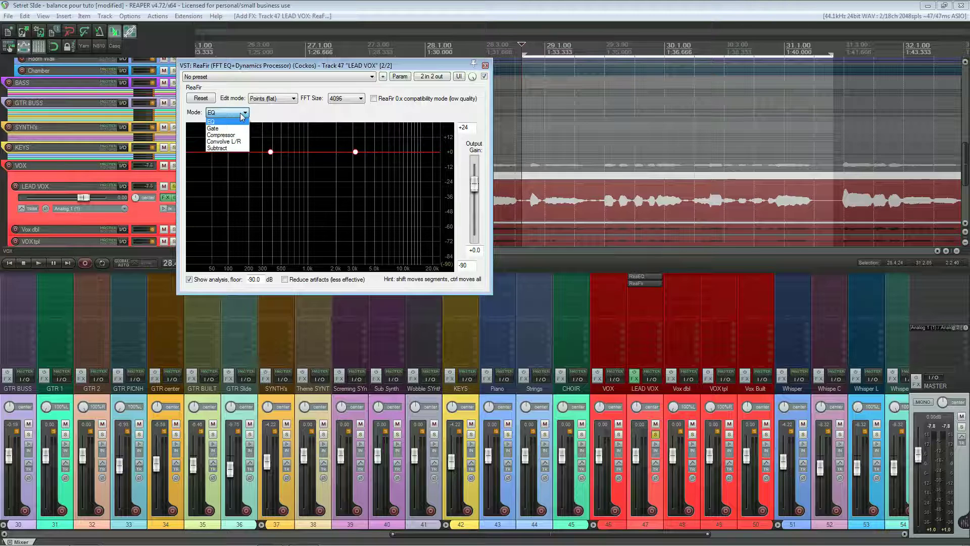
click(214, 128)
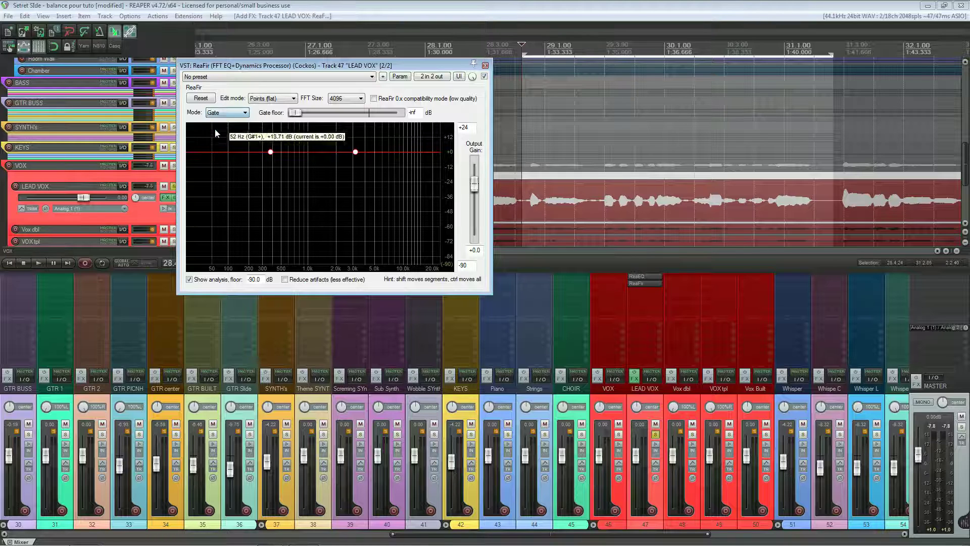
drag(357, 152, 378, 226)
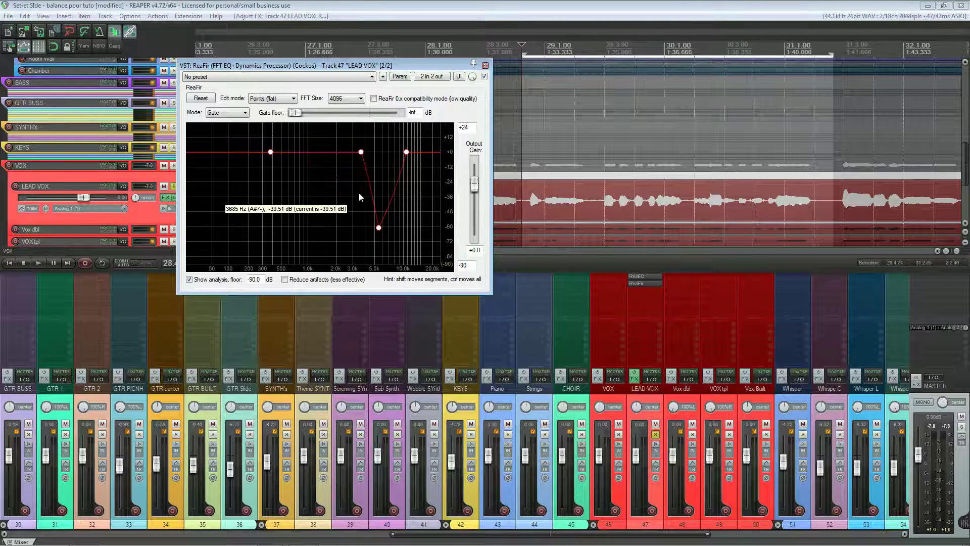
drag(361, 151, 380, 152)
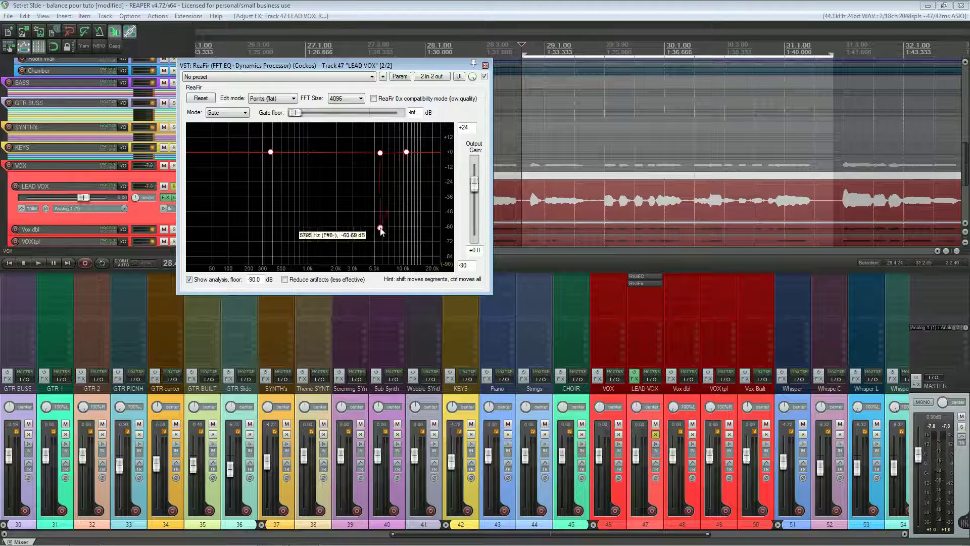
drag(380, 228, 408, 228)
drag(406, 152, 426, 152)
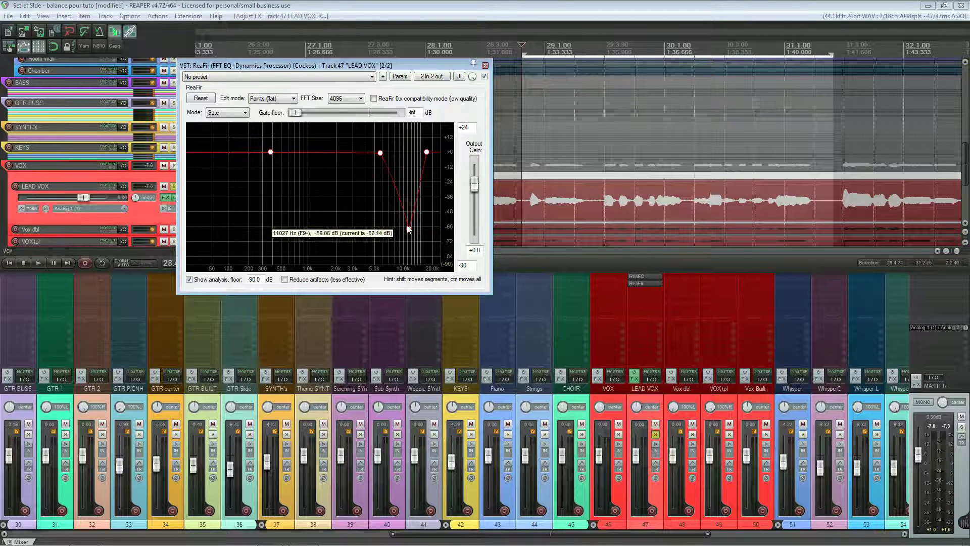
Narrow the gate dip to between about 9.9 and 16 kHz, set its lowest point near 12.9 kHz at about -77 dB, and audition the vocal.
drag(409, 228, 408, 250)
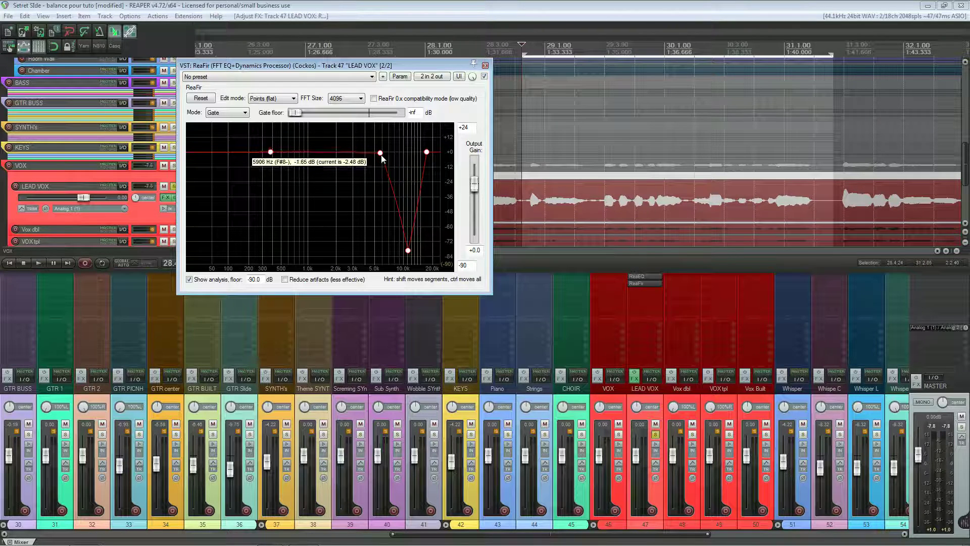
drag(381, 157, 393, 153)
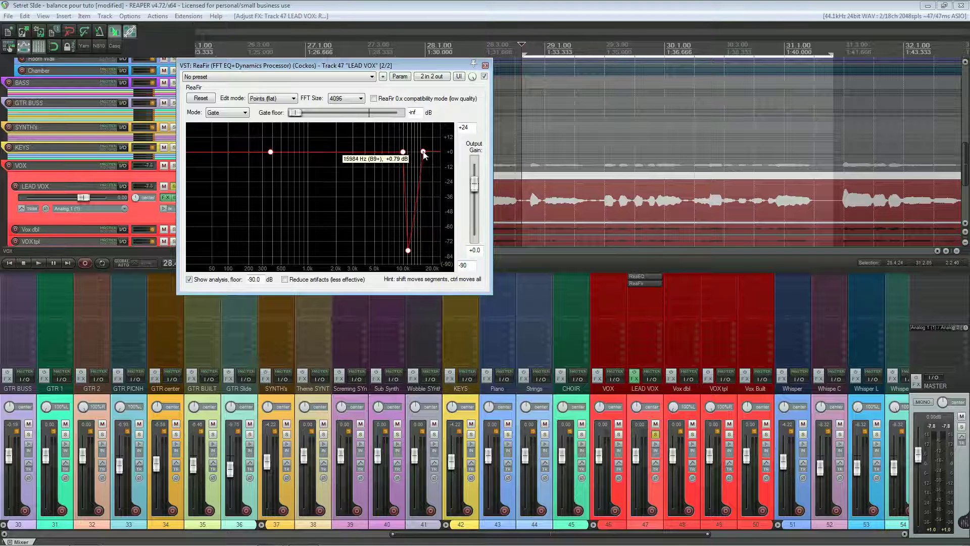
drag(410, 252, 414, 250)
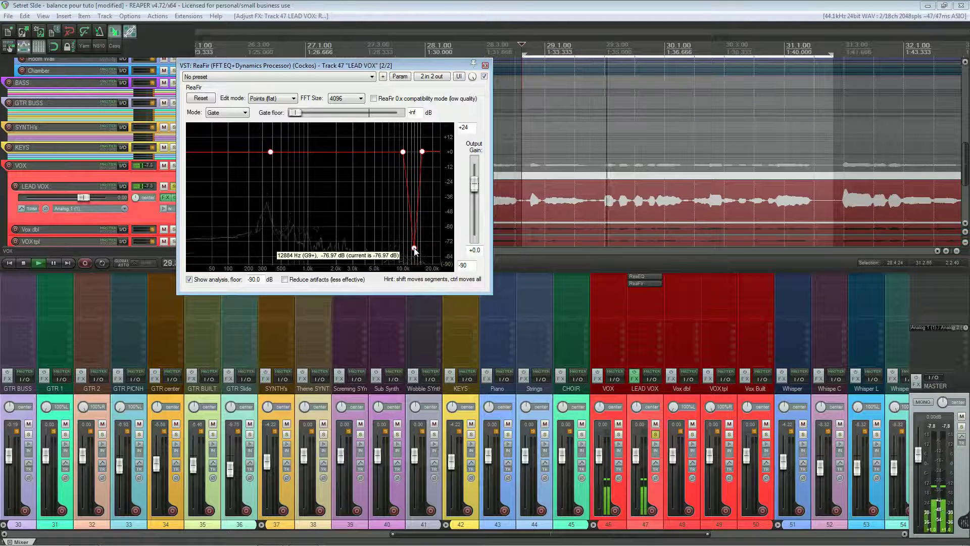
key(space)
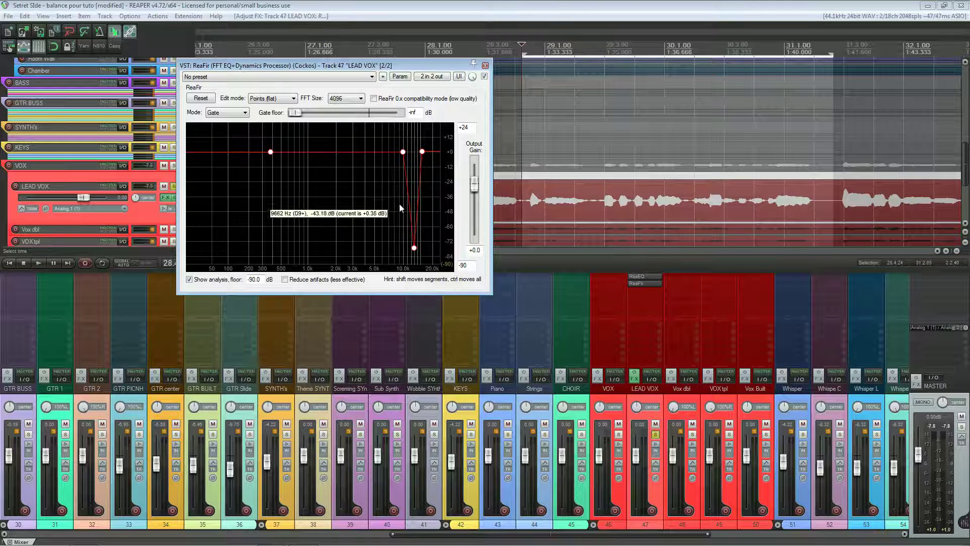
key(space)
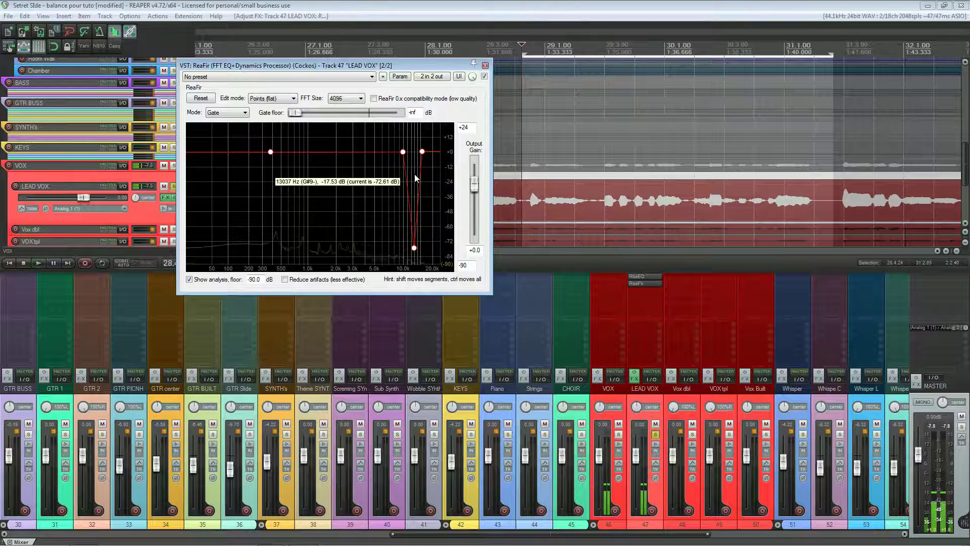
key(space)
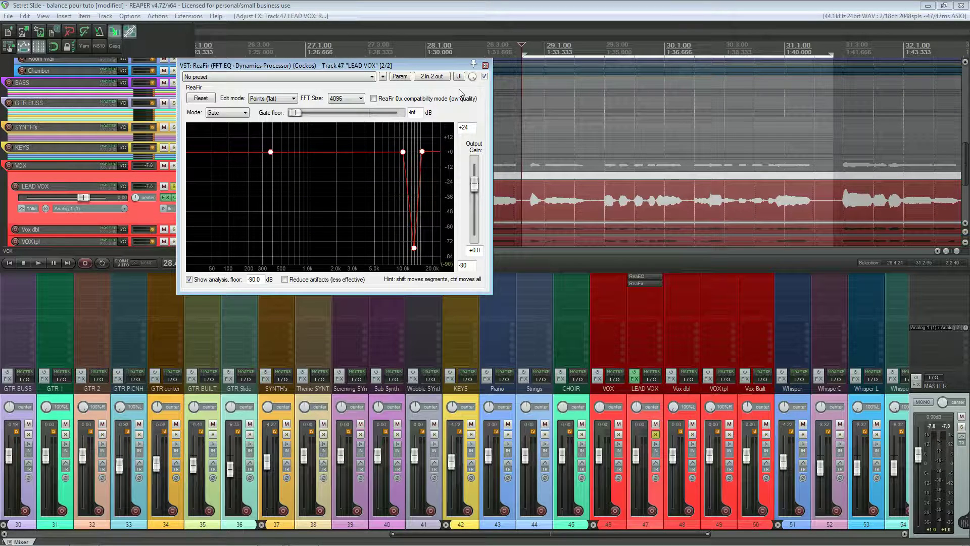
Raise the whole gate curve so its flat part sits at about +5 dB, and play the vocal from just before the selection.
drag(456, 67, 442, 68)
click(514, 48)
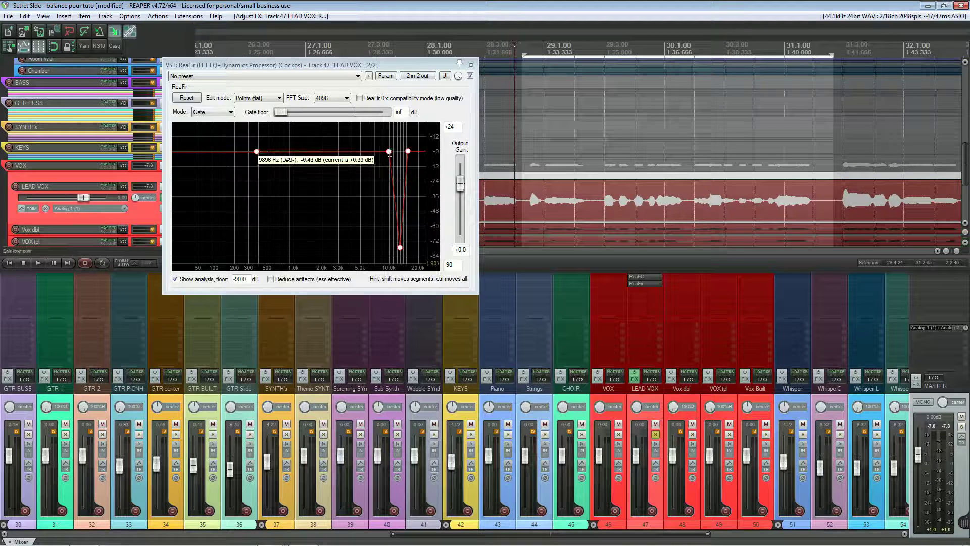
drag(389, 155, 389, 148)
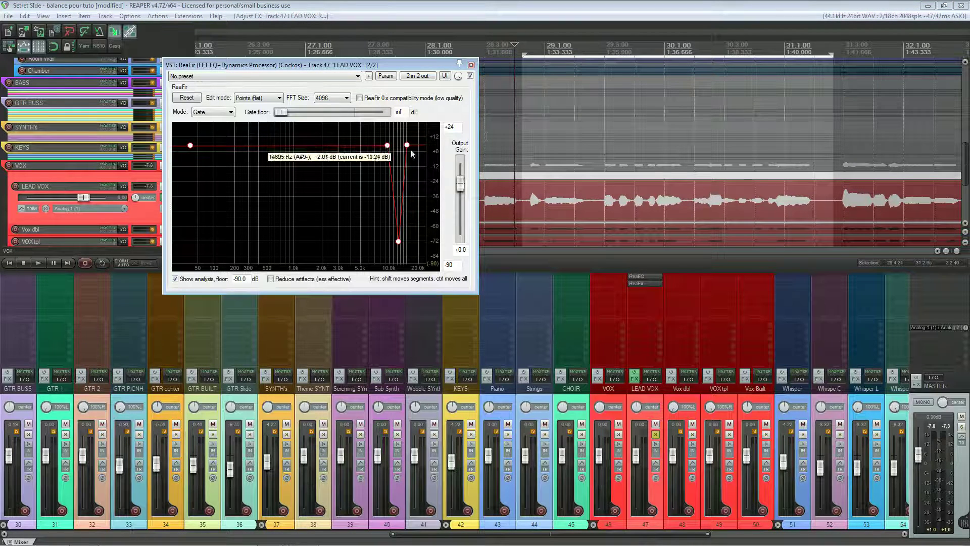
key(space)
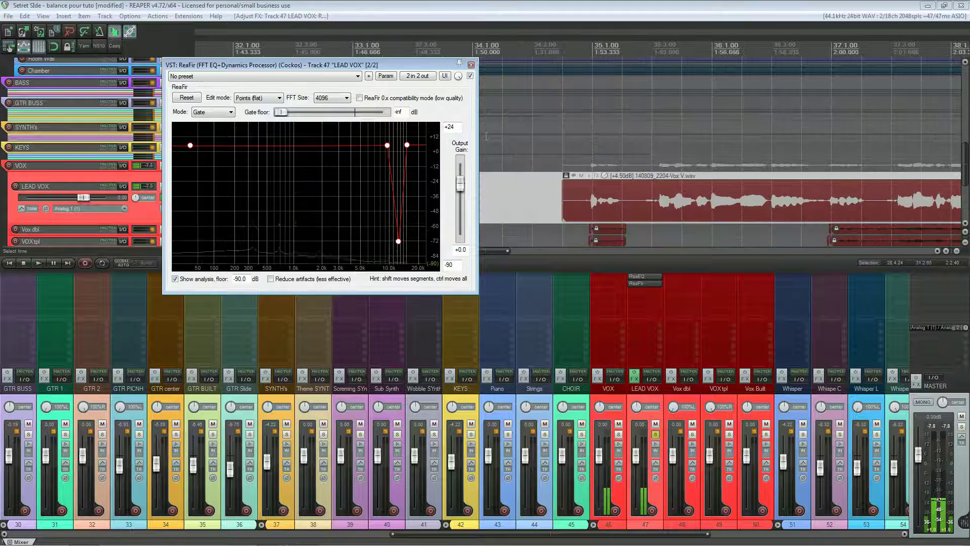
Place the edit cursor at 31.2.81, before the phrase following the selection, and audition it with the ReaFir analysis in view.
drag(324, 65, 541, 70)
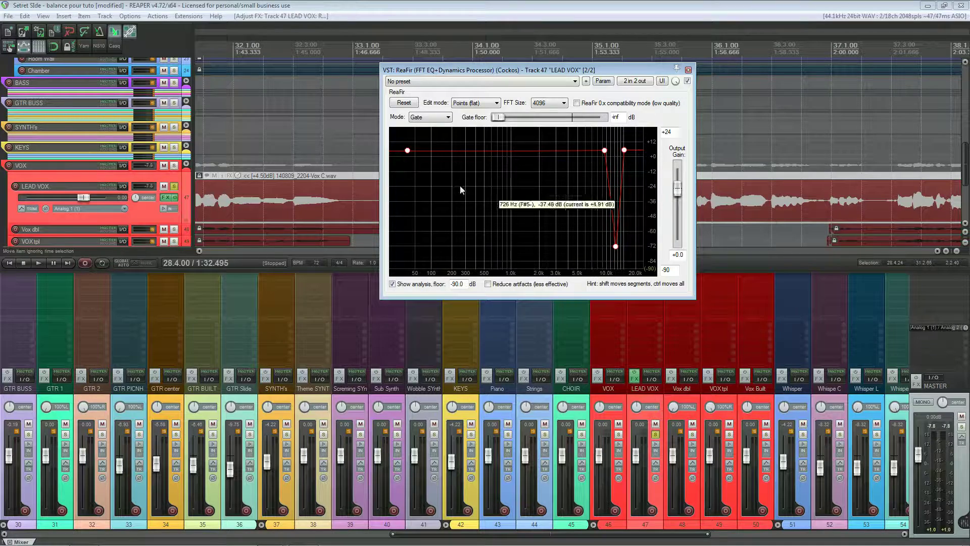
drag(524, 73, 467, 155)
click(612, 44)
drag(587, 159, 503, 134)
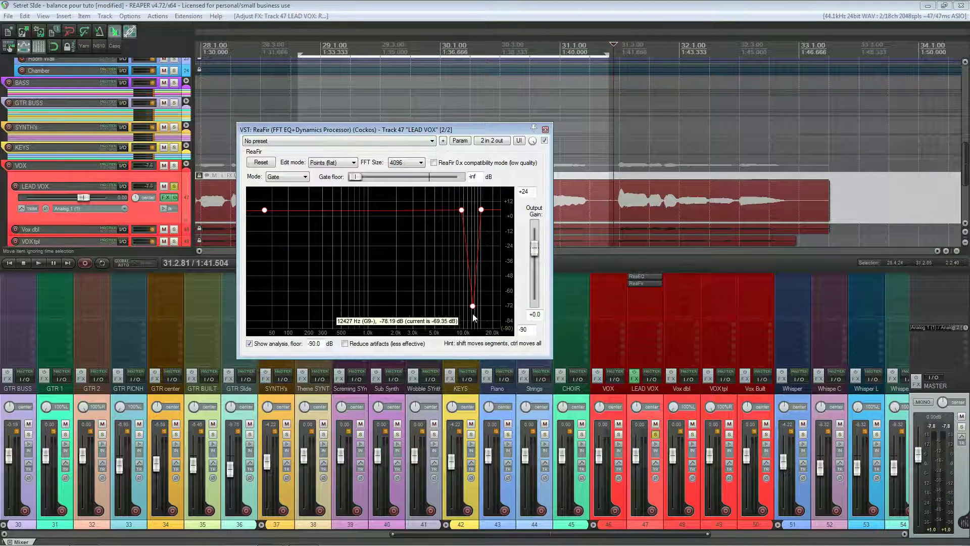
key(space)
key(space)
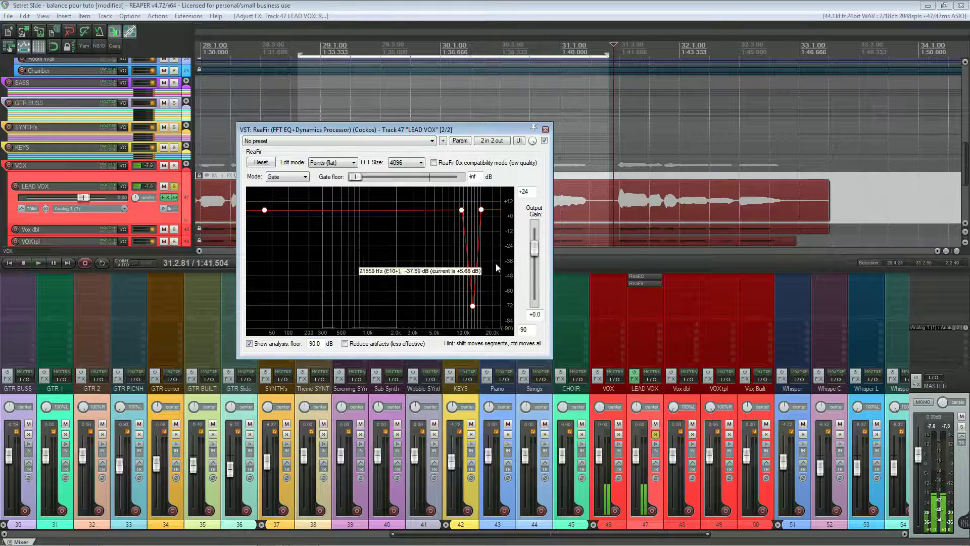
Raise the whole gate curve so its flat part reaches about +7.7 dB, auditioning from 31.2.81 and 30.2.14.
drag(465, 217, 464, 210)
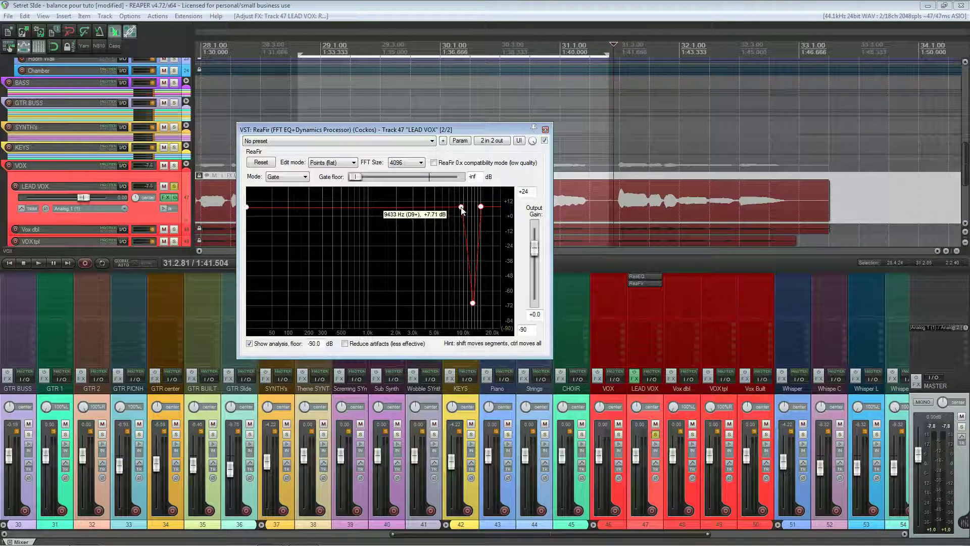
key(space)
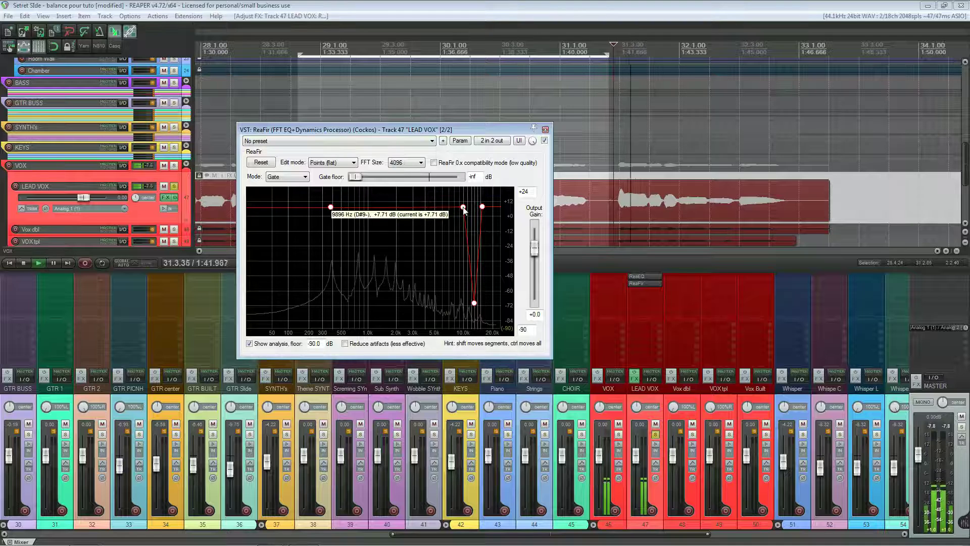
click(474, 53)
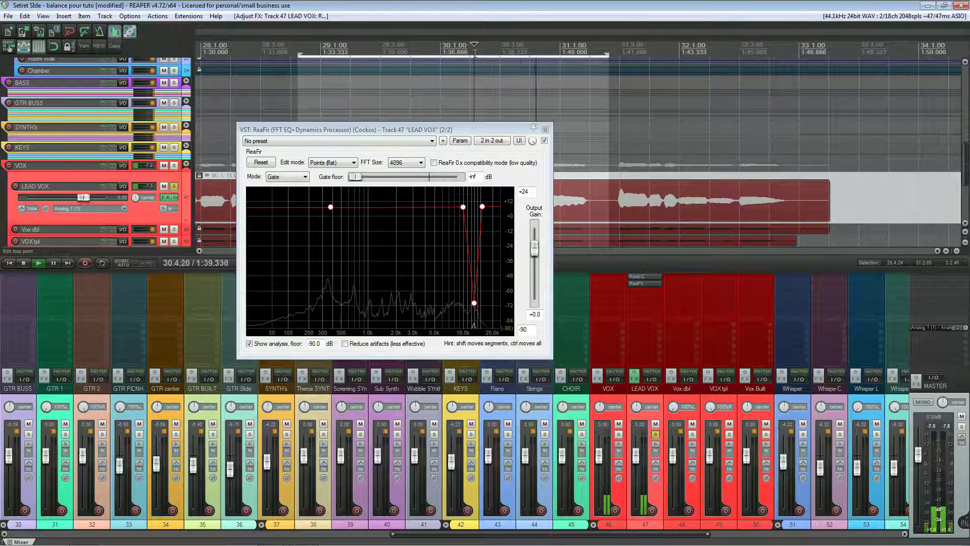
key(space)
Play the vocal repeatedly from the selection's start at 28.4.30 to examine how the gate treats the sibilance.
drag(384, 129, 456, 232)
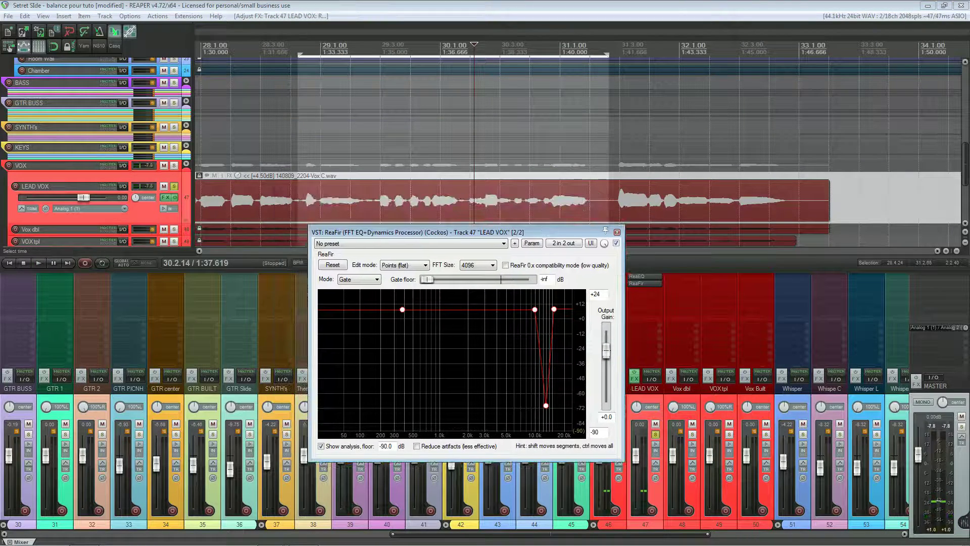
click(300, 47)
key(space)
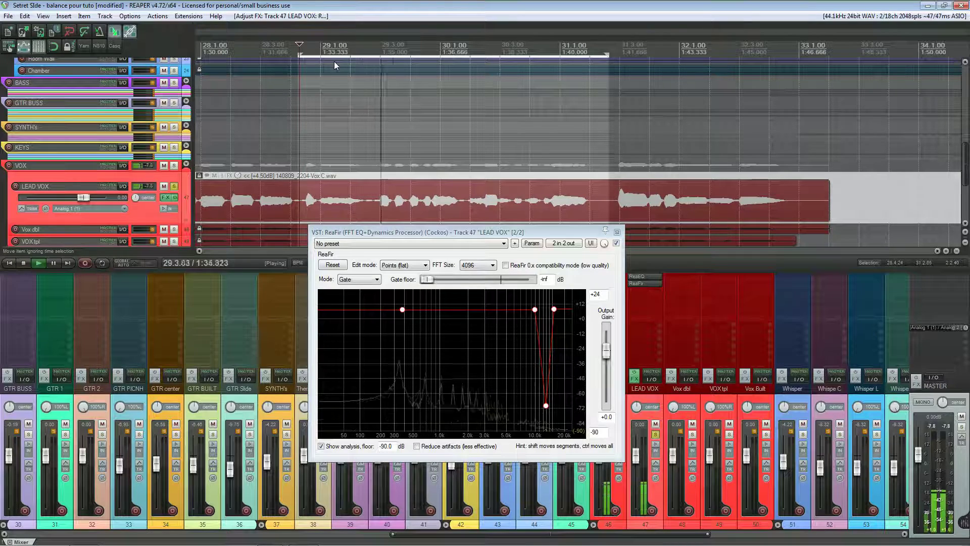
key(space)
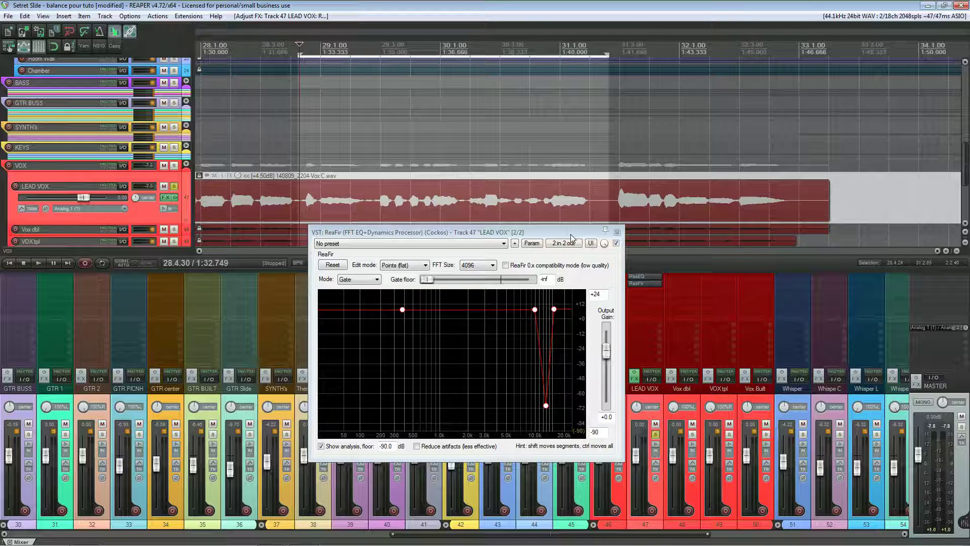
mouse_move(603, 243)
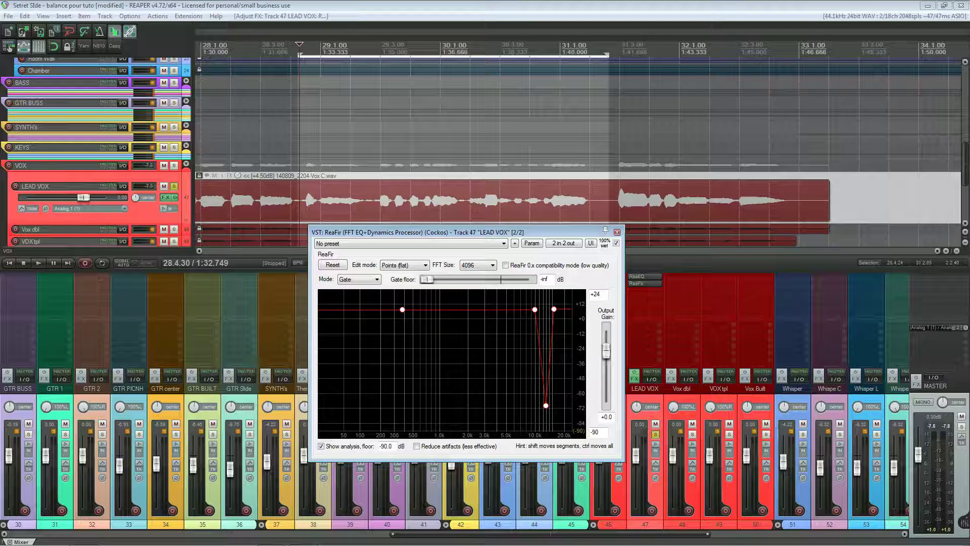
key(space)
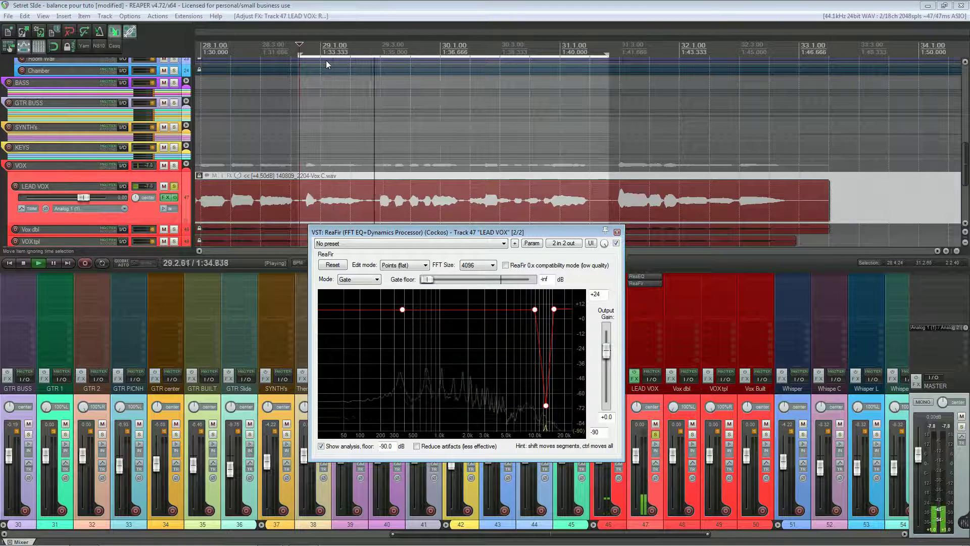
key(space)
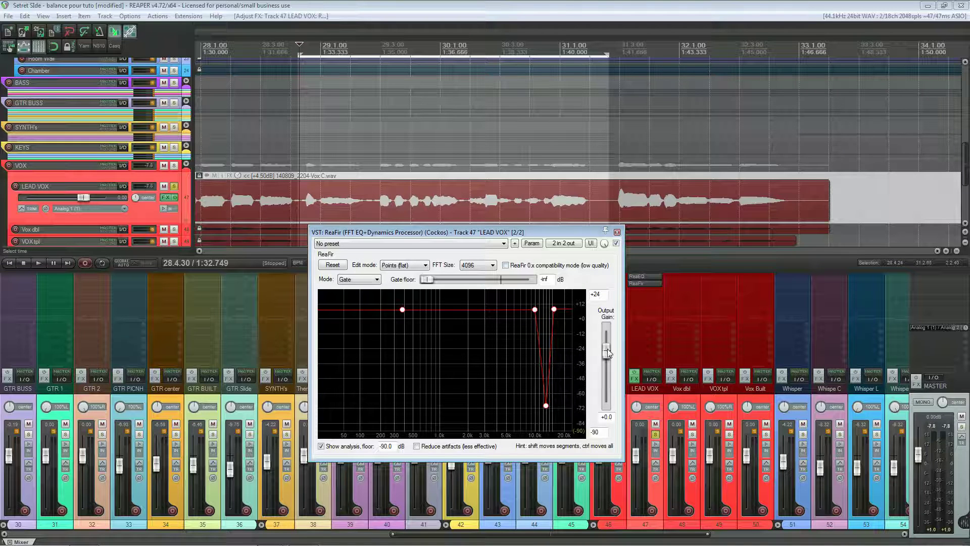
Set ReaFir's output gain to +12.0 dB, keeping the plugin window clear of the LEAD VOX mixer strip.
drag(607, 352, 608, 292)
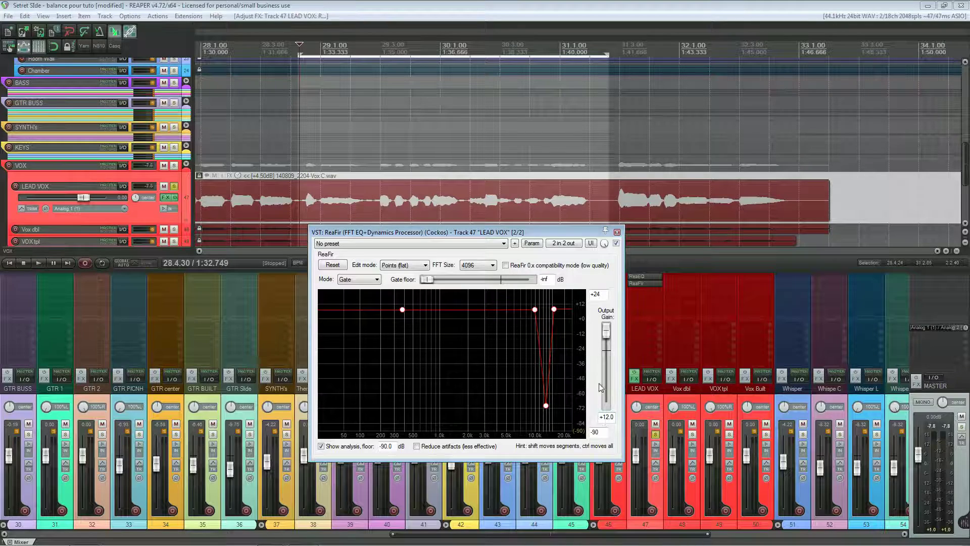
drag(571, 233, 477, 205)
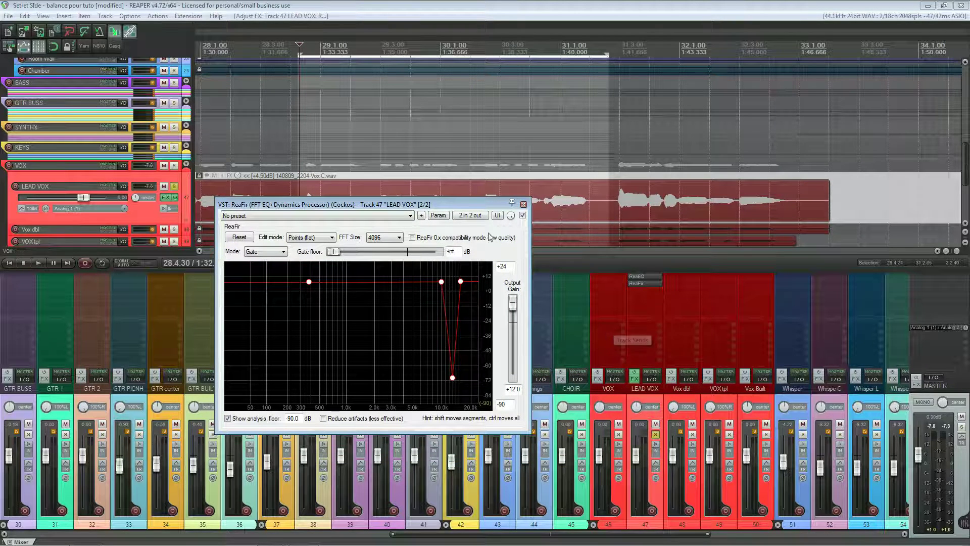
drag(462, 205, 486, 152)
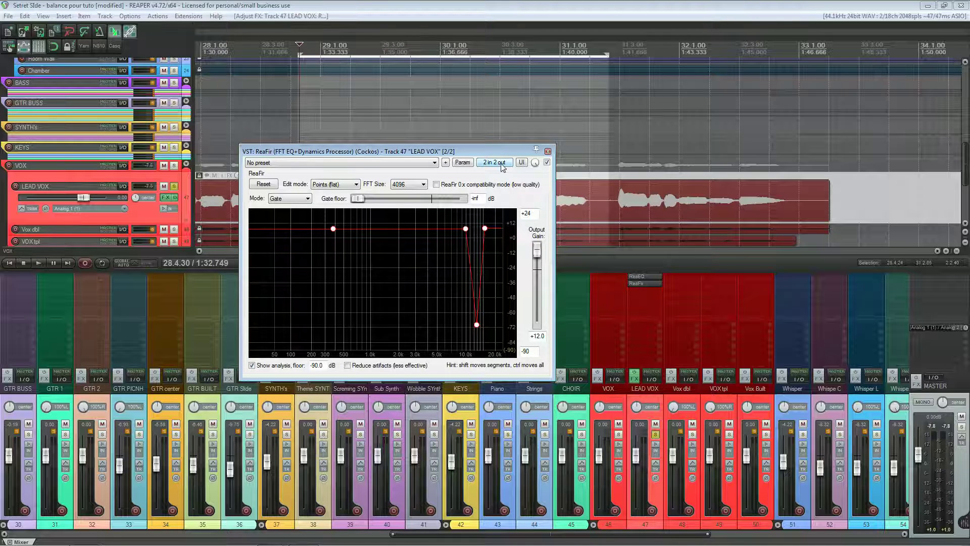
Add track channels 3 and 4 in ReaFir's pin connector and route outputs L and R to them instead of channels 1 and 2.
click(502, 171)
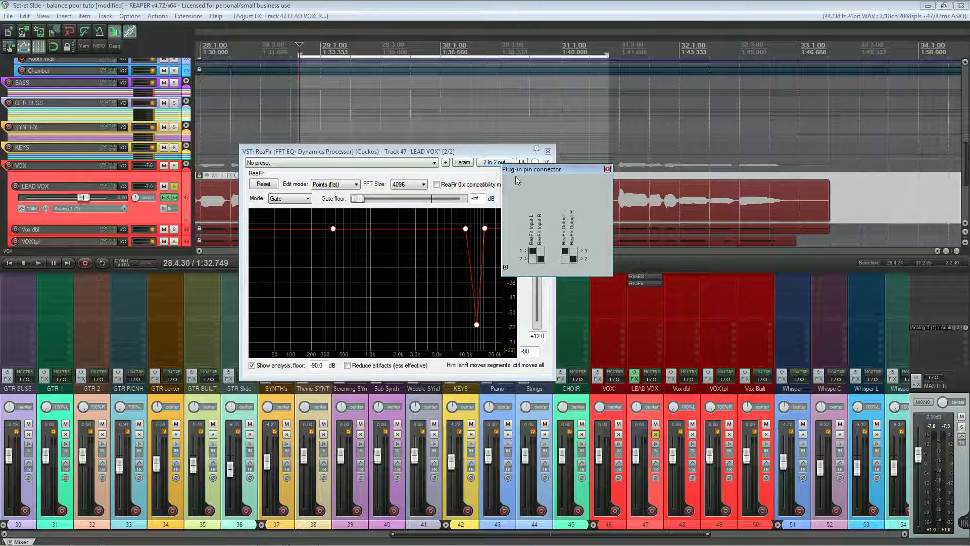
click(505, 267)
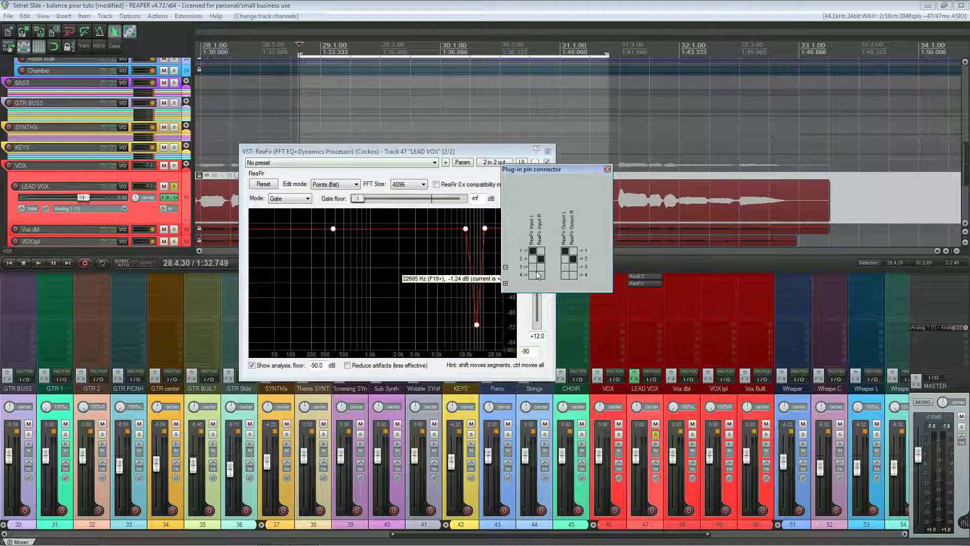
click(564, 251)
click(572, 258)
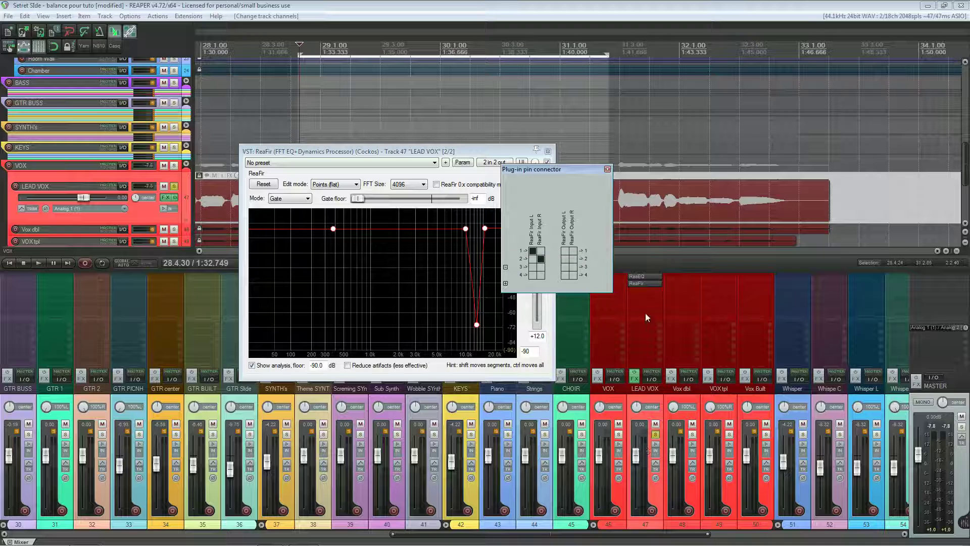
click(564, 266)
click(607, 170)
Check ReaFir's output routing in the pin connector and play the vocal from the selection's start.
drag(482, 154, 536, 163)
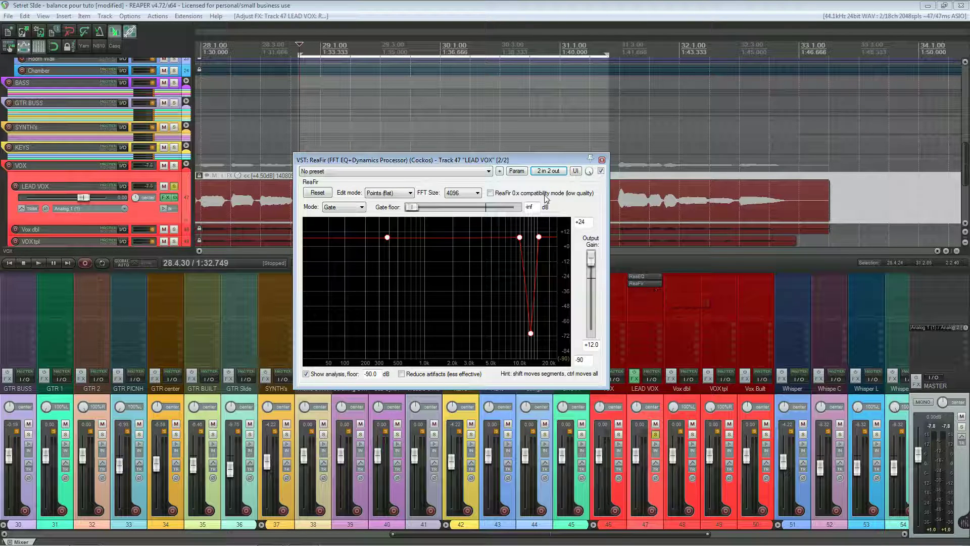
click(543, 173)
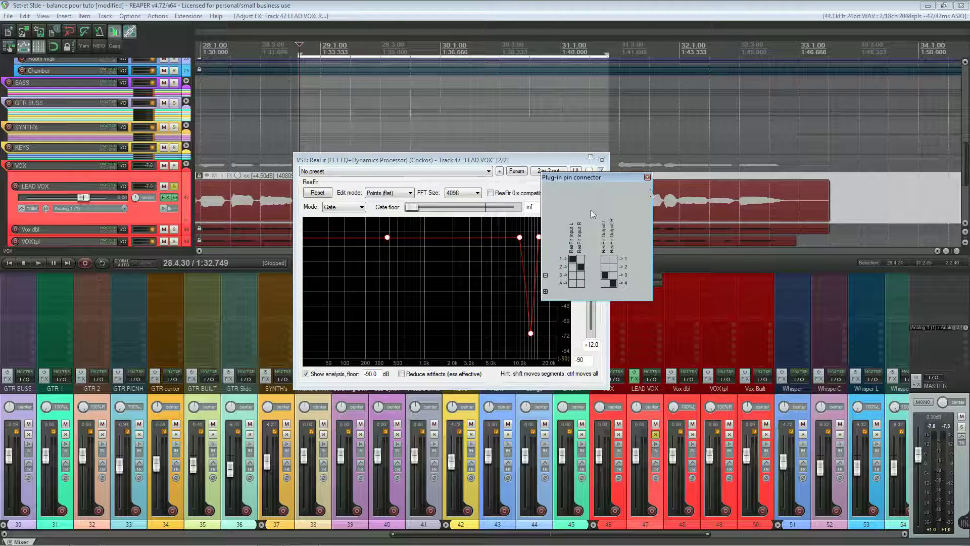
click(647, 177)
key(space)
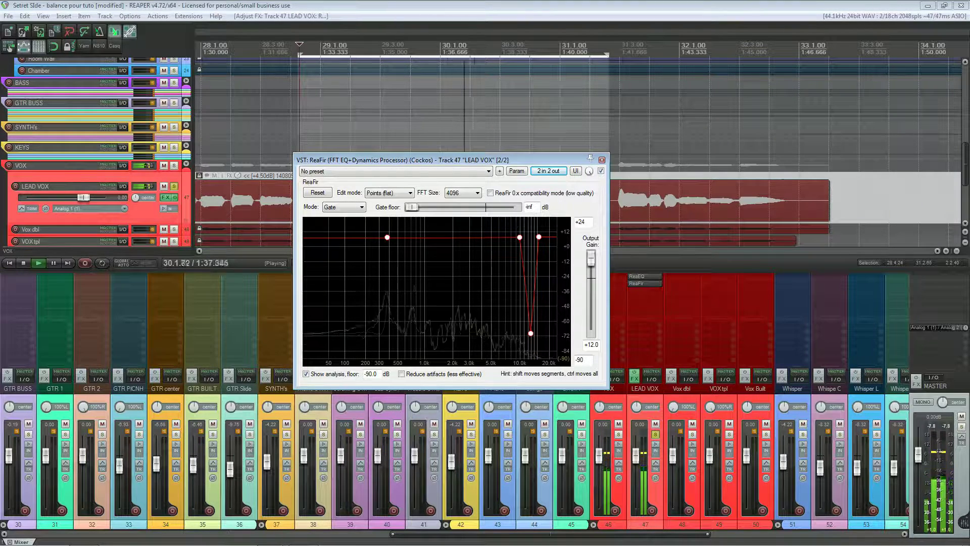
Stop playback, add ReaComp (Cockos) to the LEAD VOX track after ReaFir, and place its window beside ReaFir's.
key(space)
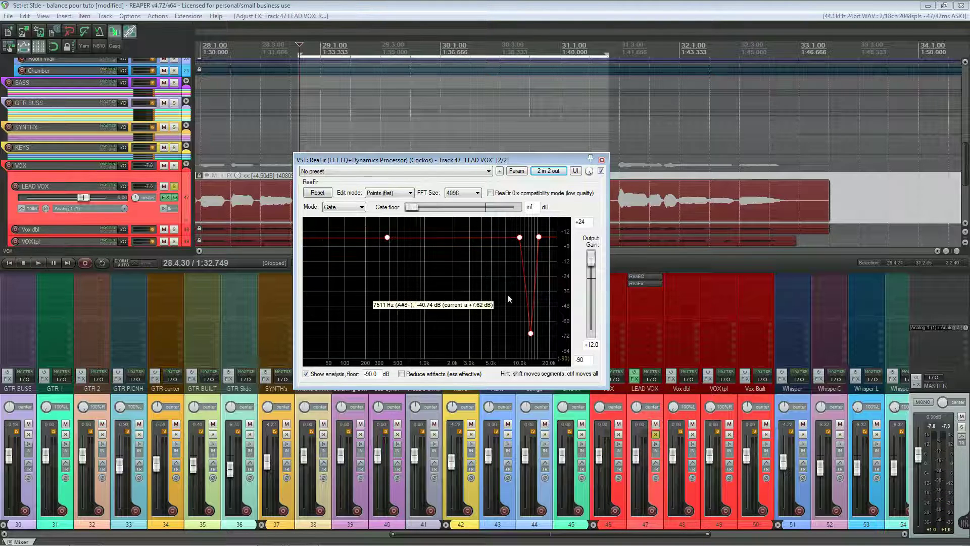
drag(551, 160, 401, 129)
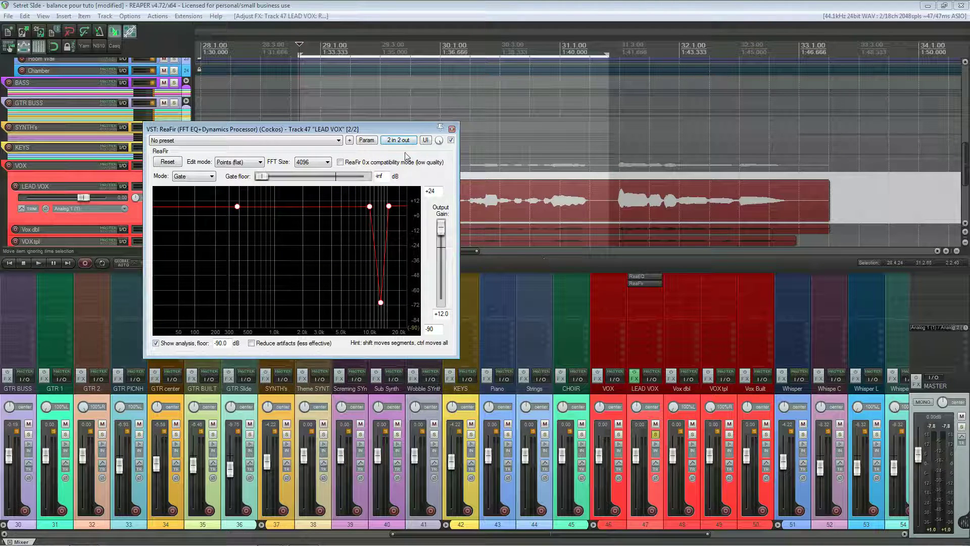
double_click(635, 292)
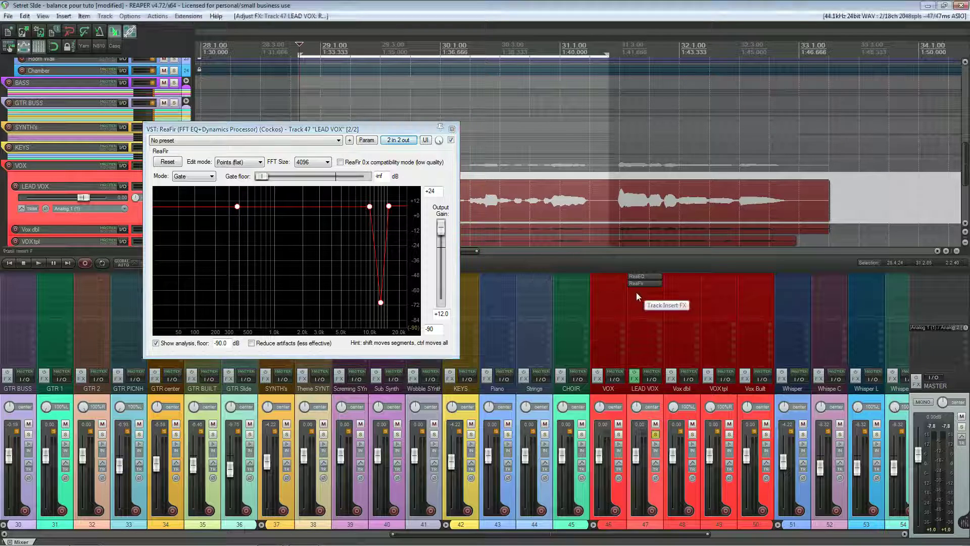
click(658, 136)
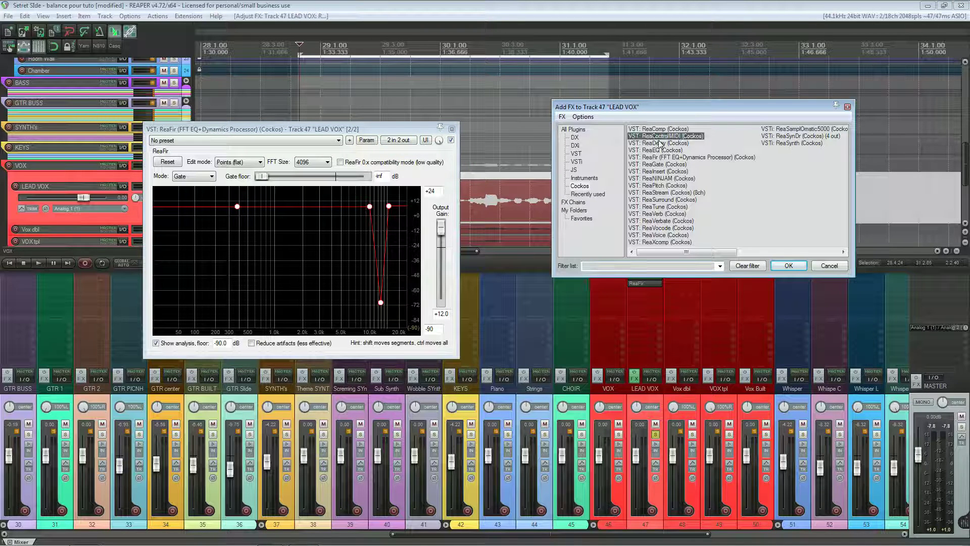
click(660, 129)
click(787, 264)
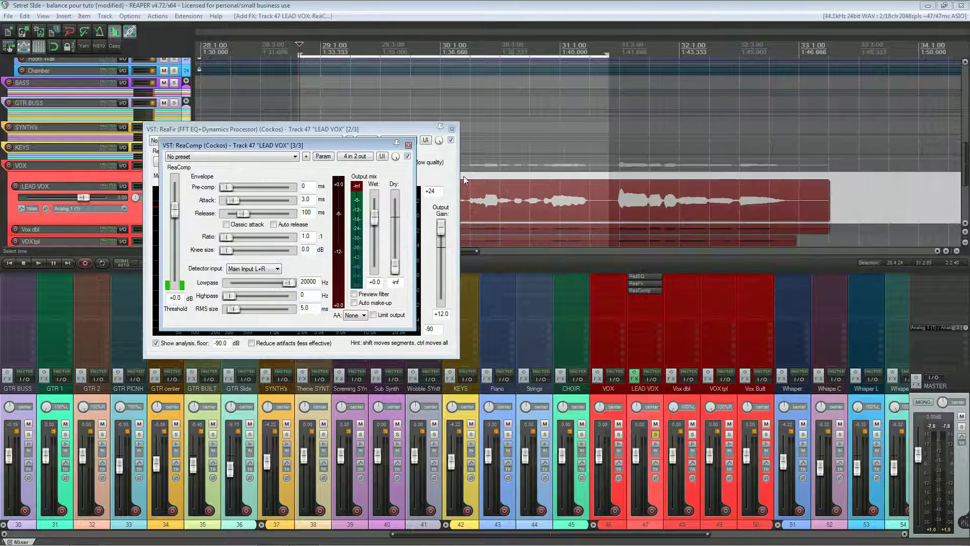
drag(373, 147, 726, 121)
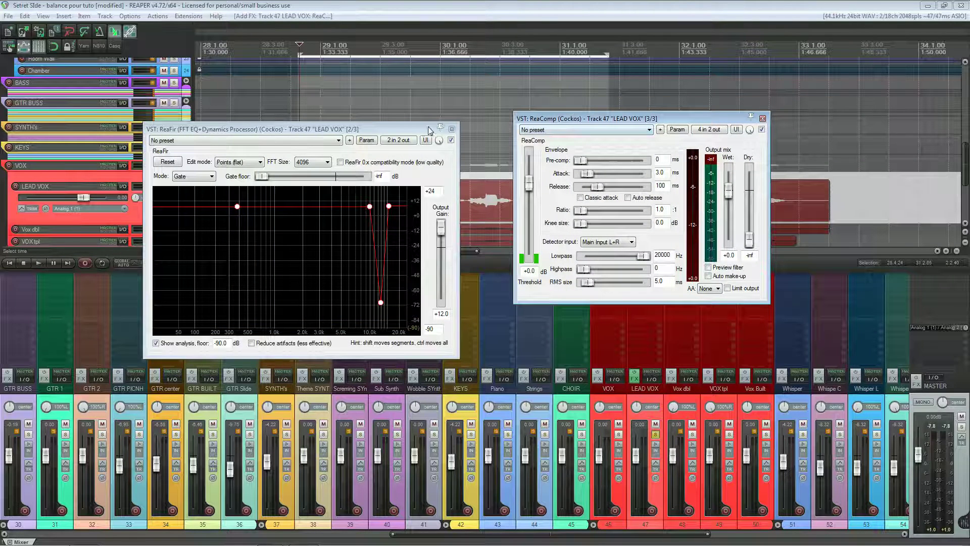
Check ReaComp's pin routing, set its detector input to Auxiliary Input L+R, and close the ReaFir window.
click(710, 130)
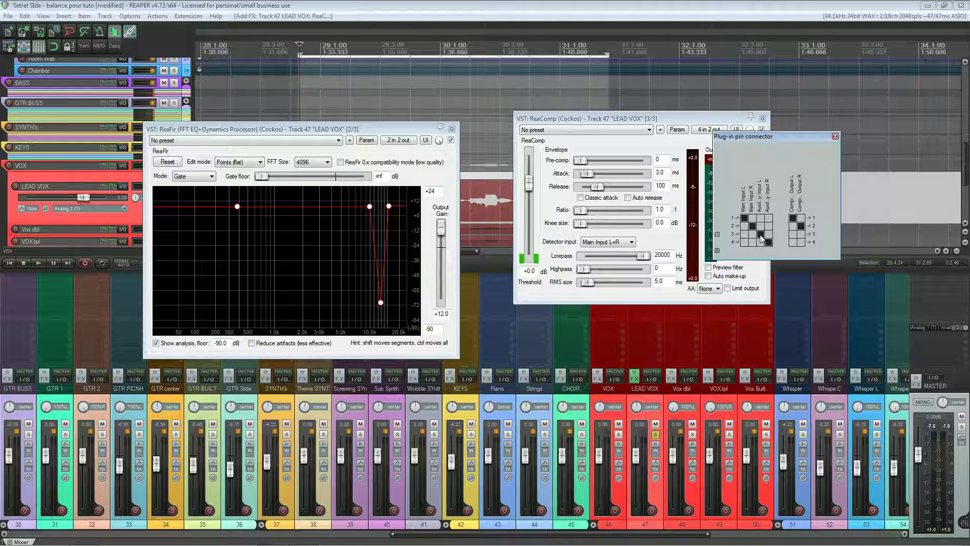
click(835, 137)
click(615, 243)
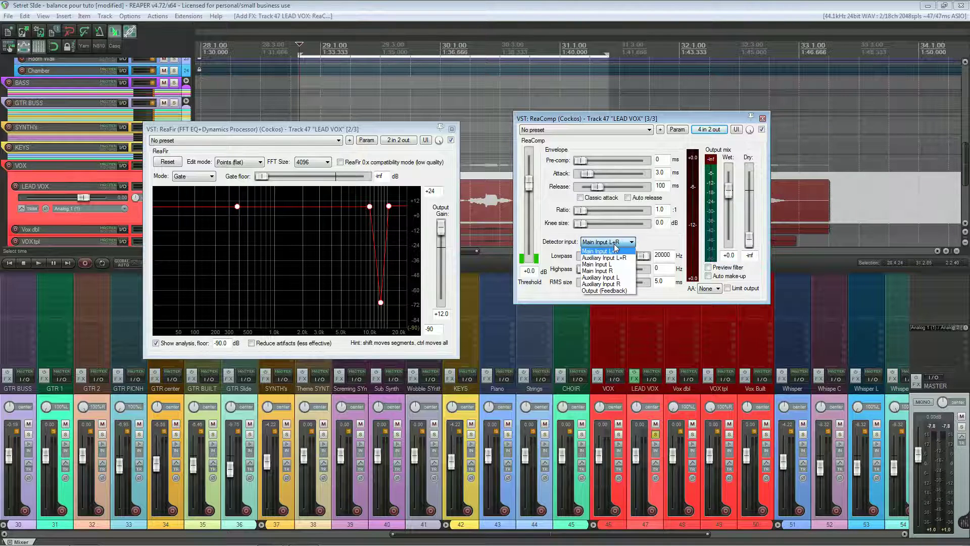
click(608, 257)
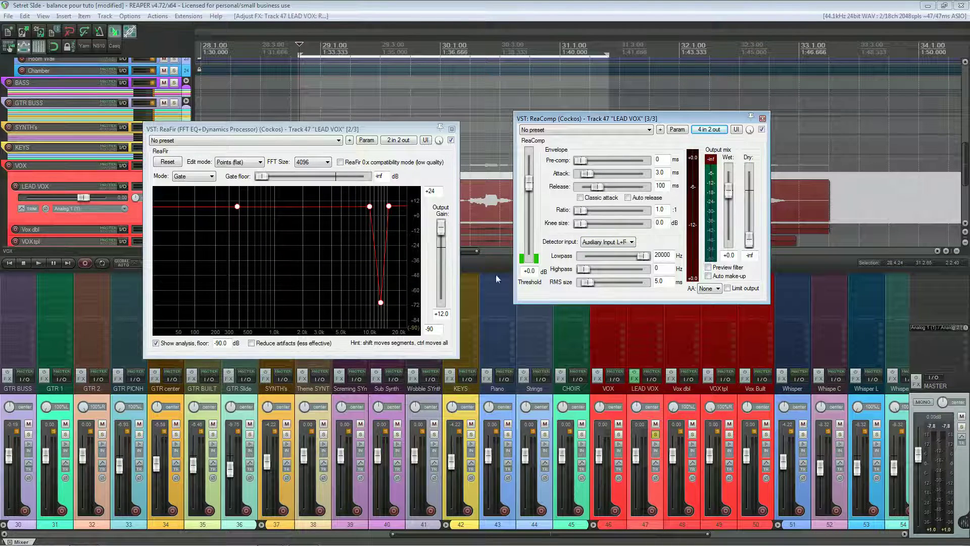
click(451, 130)
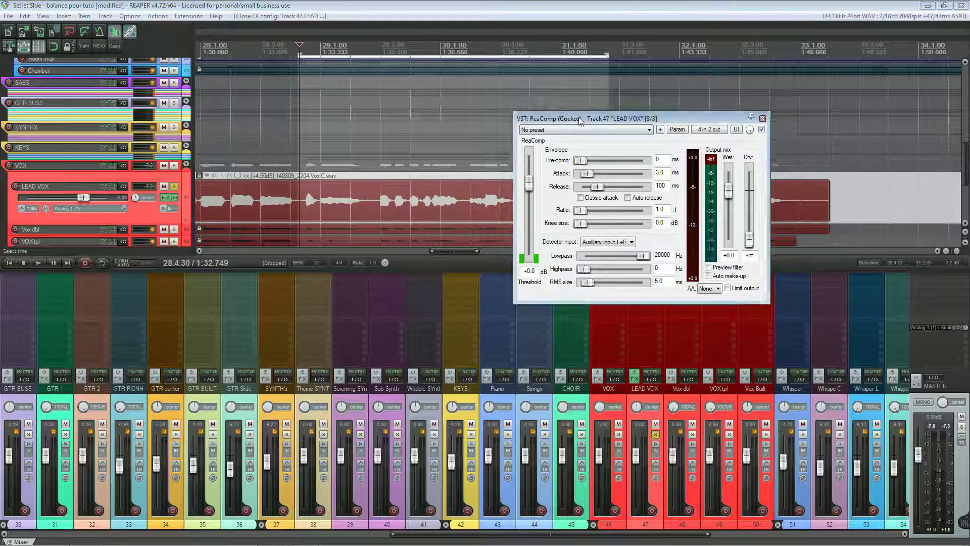
Set ReaComp's ratio to 11.4:1, RMS size to 0.0 ms and threshold to -16.3 dB.
drag(580, 119, 685, 94)
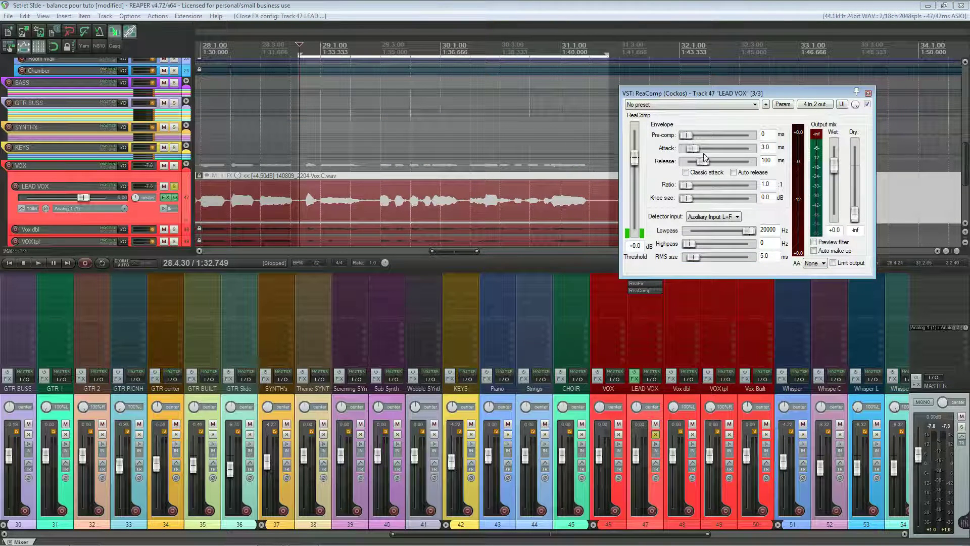
drag(689, 187, 714, 186)
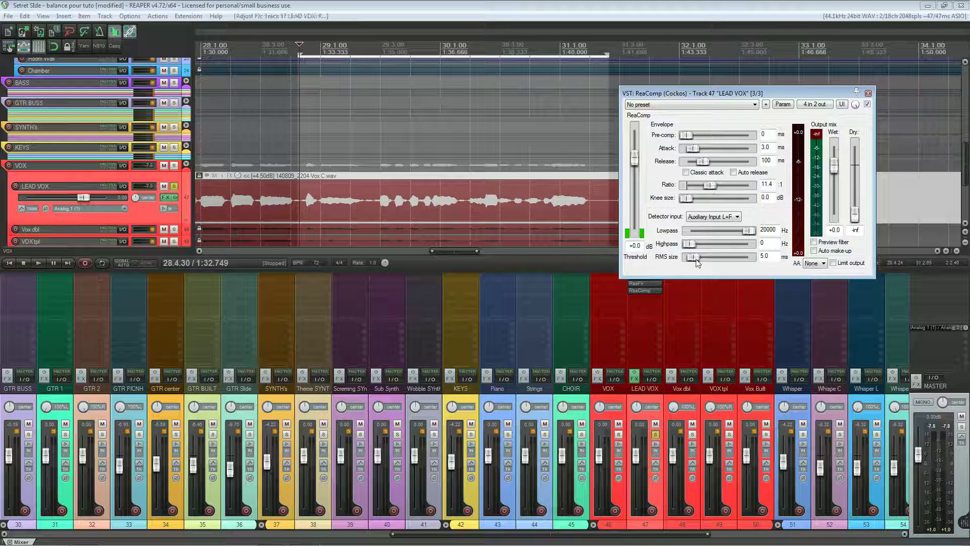
drag(695, 261, 658, 263)
drag(635, 163, 633, 194)
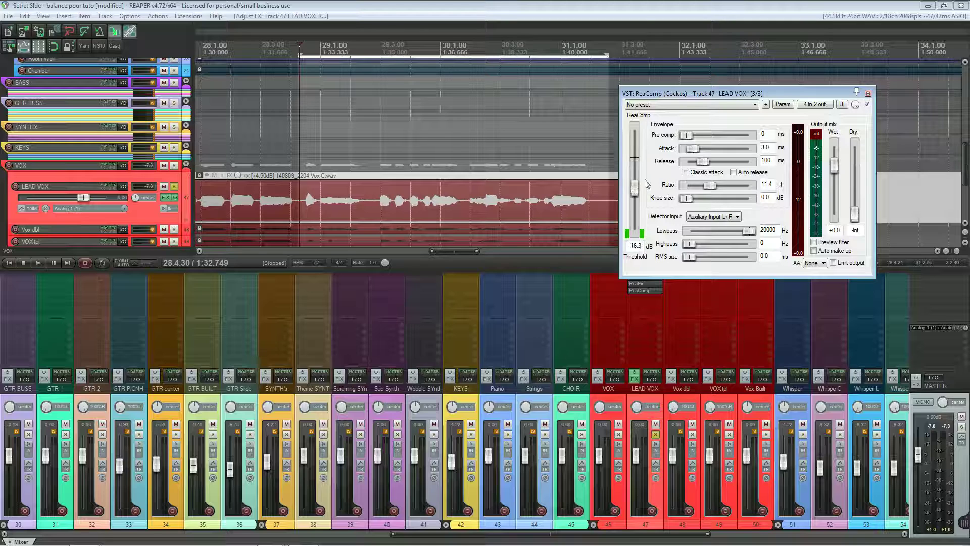
Set ReaComp's attack to 0.0 ms and its pre-comp to 4 ms.
drag(698, 151, 681, 151)
drag(690, 153, 690, 150)
drag(688, 139, 697, 140)
drag(696, 136, 698, 136)
Play the vocal and gradually lower ReaComp's threshold to -41.6 dB.
key(space)
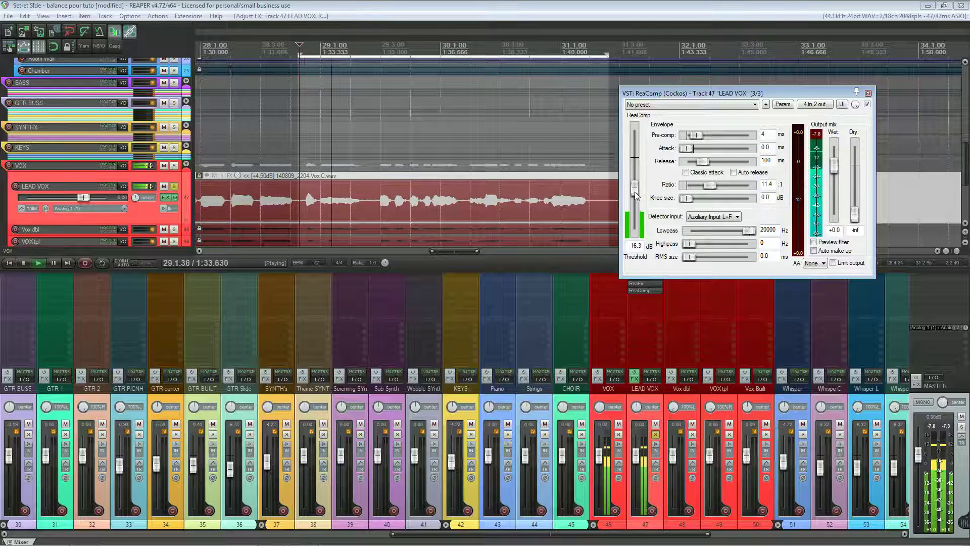
drag(634, 192, 635, 210)
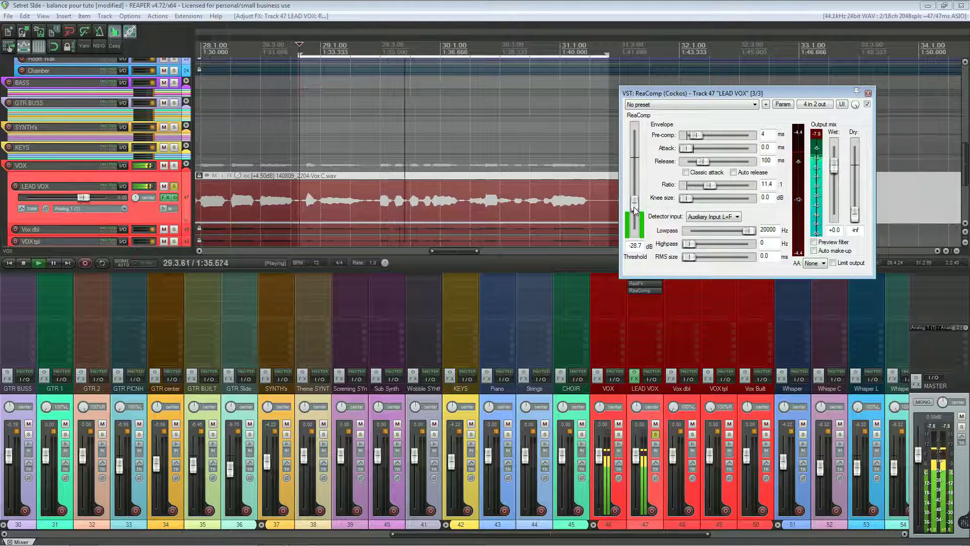
drag(635, 209, 636, 212)
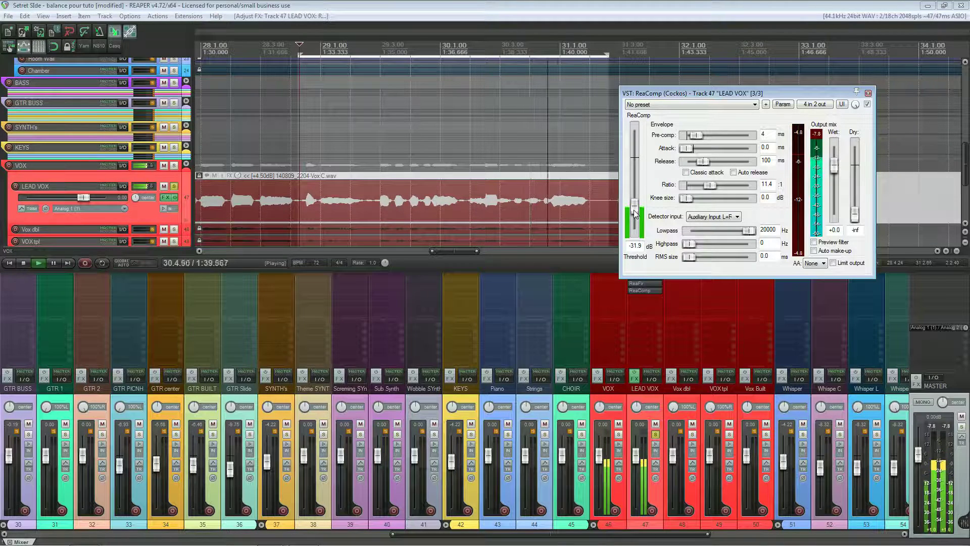
drag(635, 212, 636, 217)
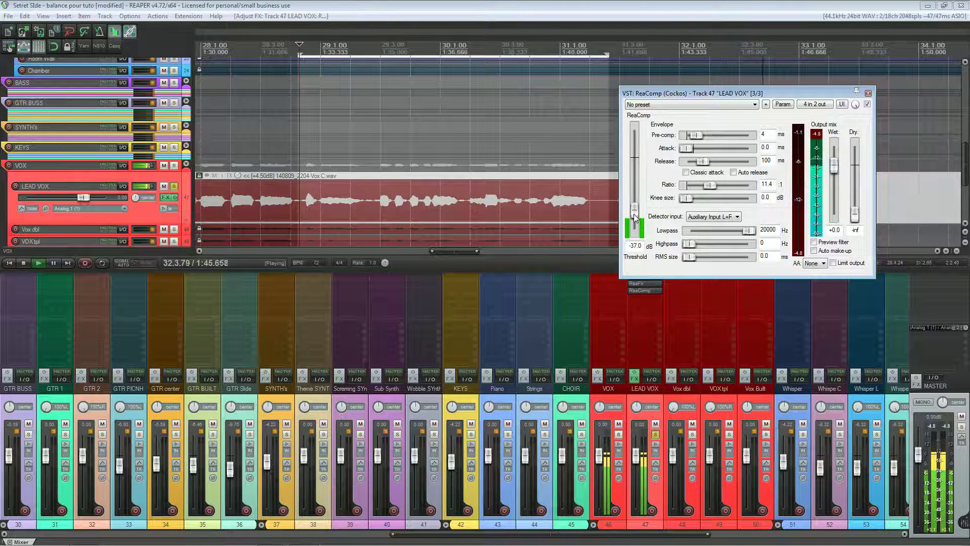
drag(636, 217, 635, 224)
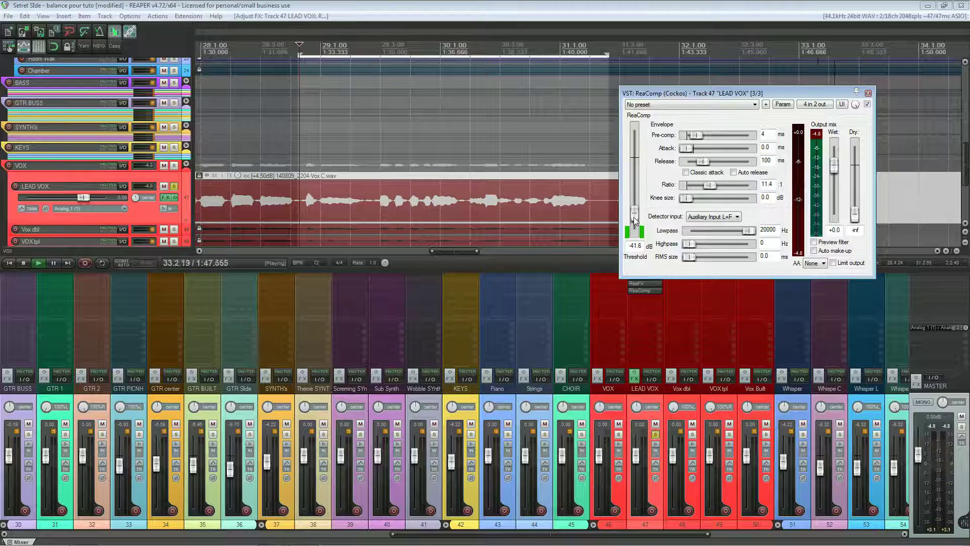
Stop playback, extend the end of the time selection to 33.2.55, and turn on repeat.
key(space)
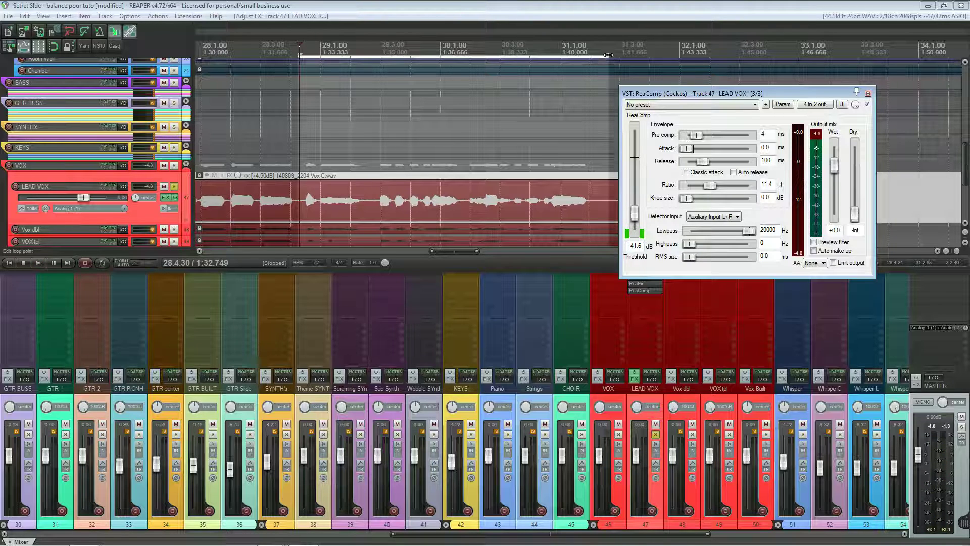
drag(608, 54, 844, 54)
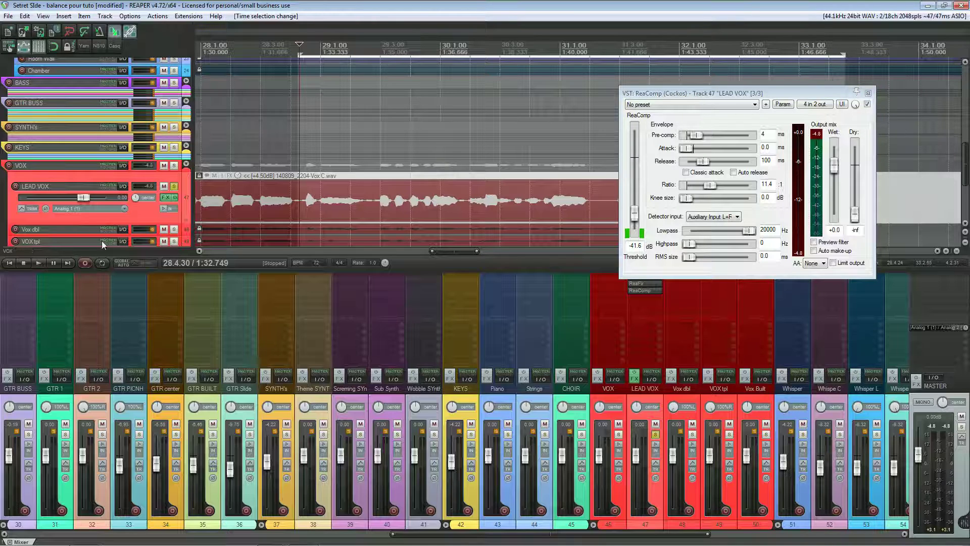
click(102, 262)
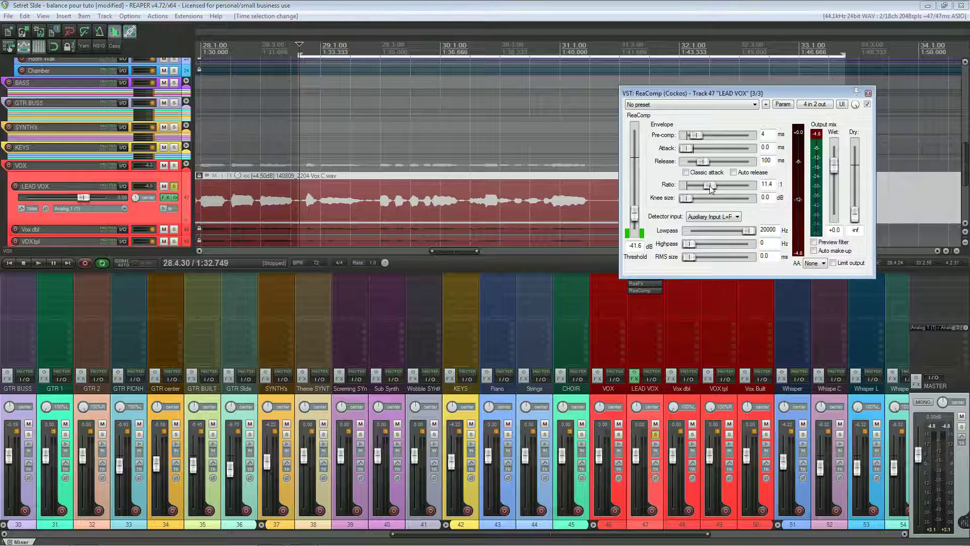
Set ReaComp's ratio to inf:1 and its release to 35 ms, and audition the looped vocal.
drag(711, 188, 748, 187)
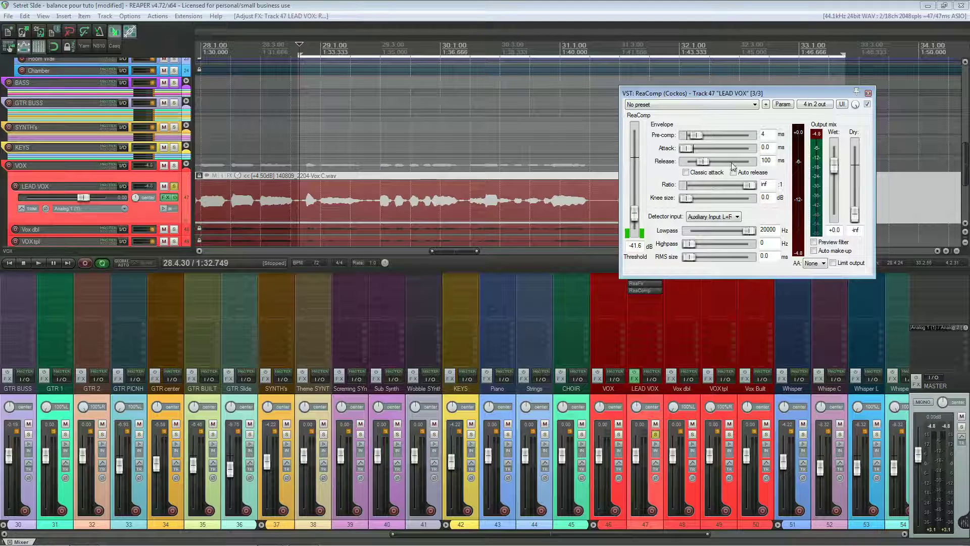
drag(703, 166, 698, 167)
key(space)
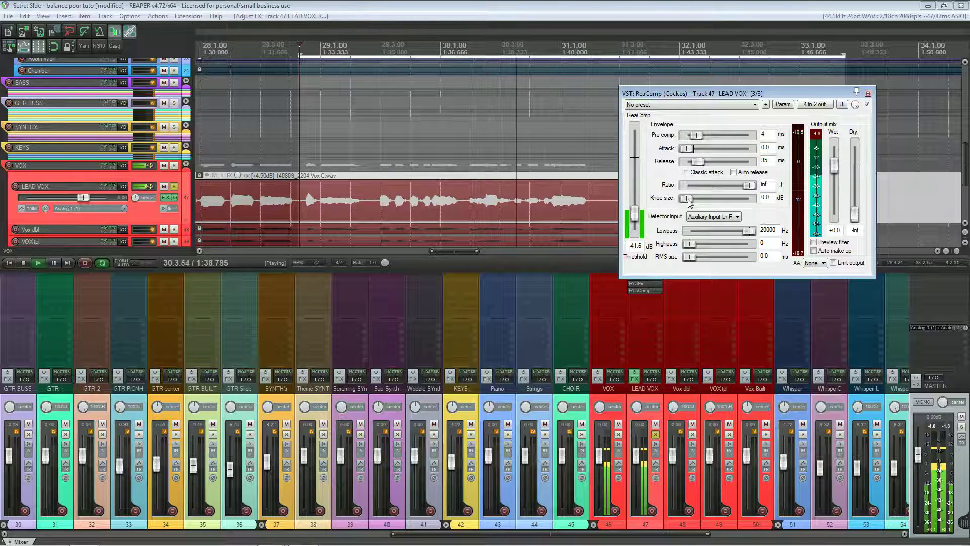
key(space)
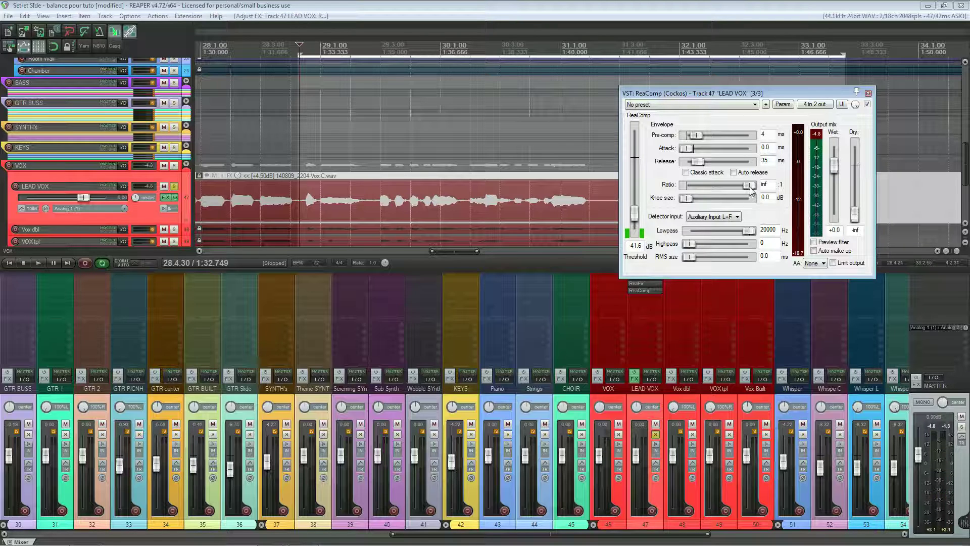
Reduce ReaComp's ratio to 1.6:1 and audition the looped vocal.
drag(751, 190, 693, 190)
key(space)
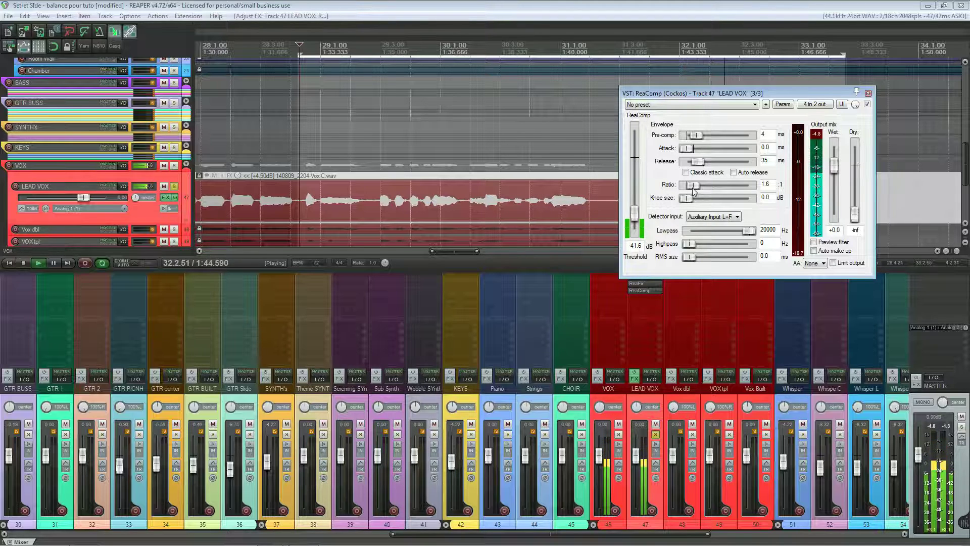
key(space)
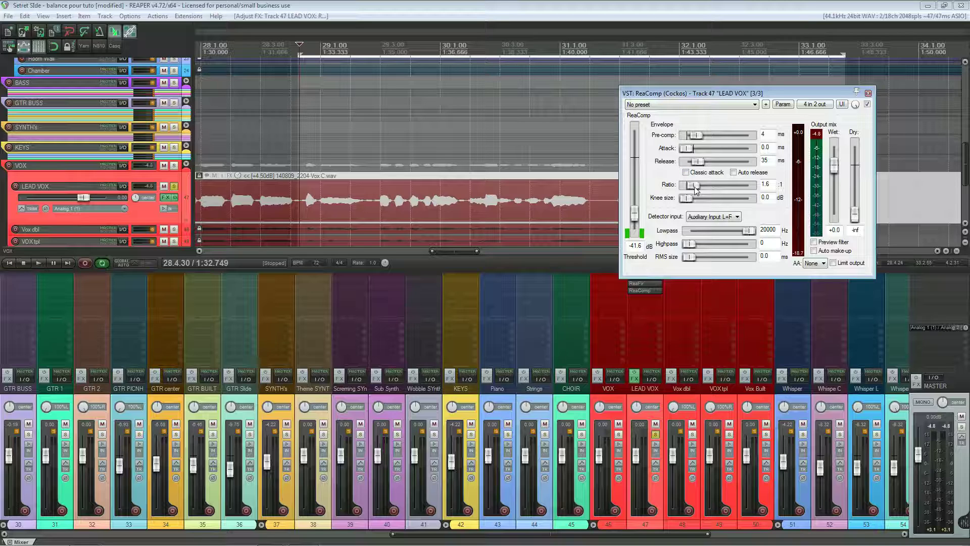
Set ReaComp's ratio to 2.0:1 and its threshold to -39.2 dB while auditioning the looped vocal.
drag(694, 188, 698, 188)
key(space)
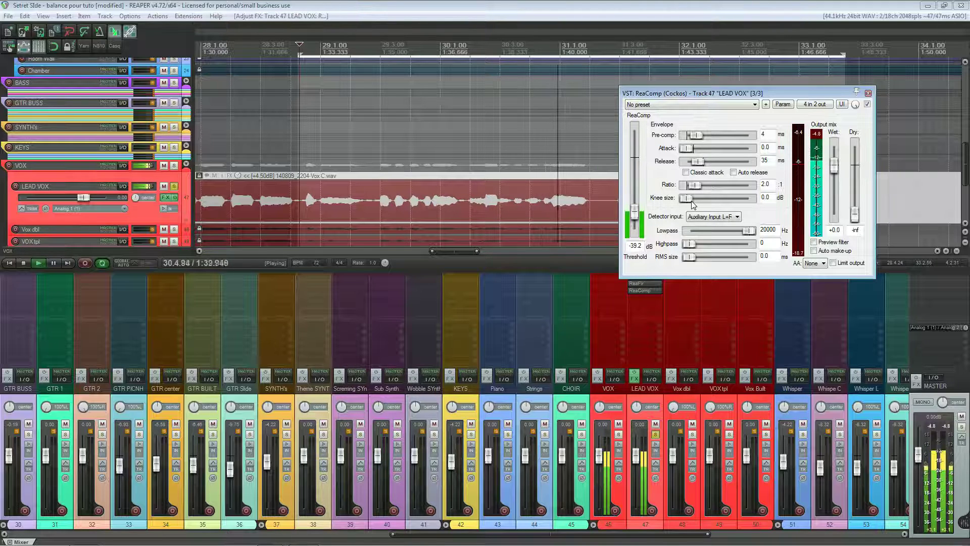
key(space)
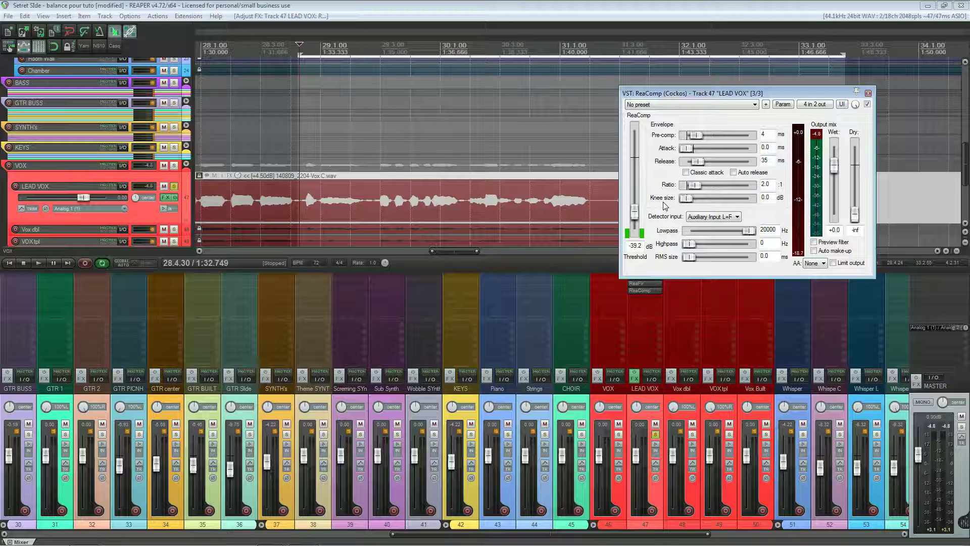
Place the edit cursor at 28.4.25 and play the vocal to examine how its first sibilant is compressed.
click(297, 65)
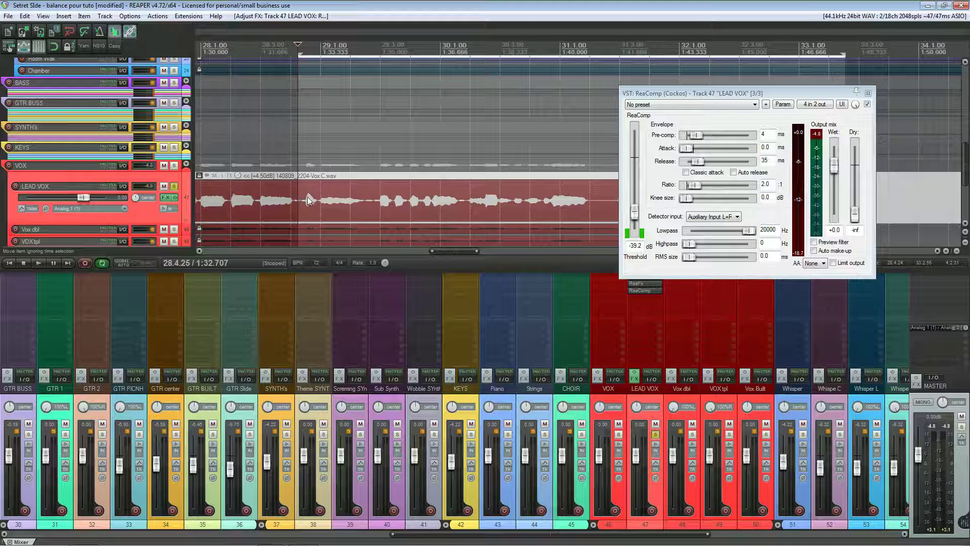
key(space)
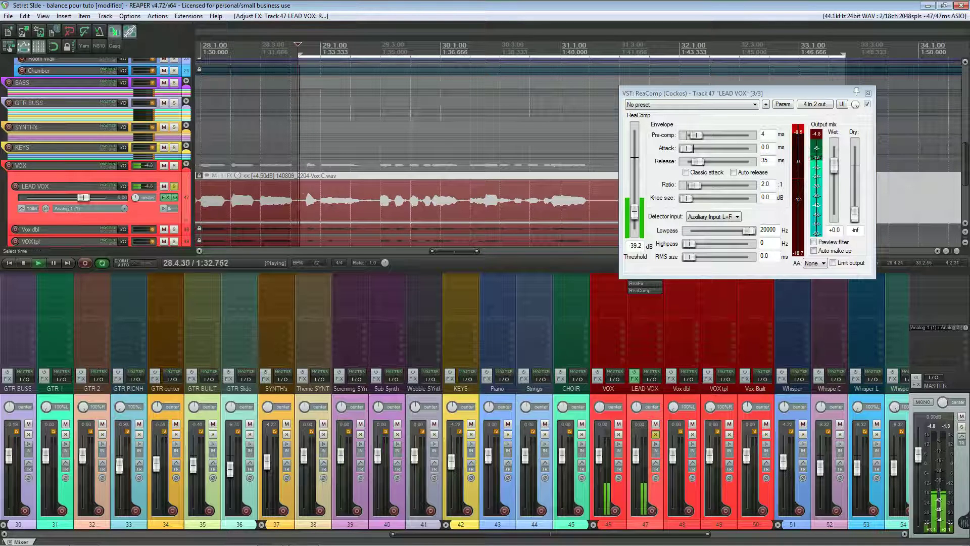
key(space)
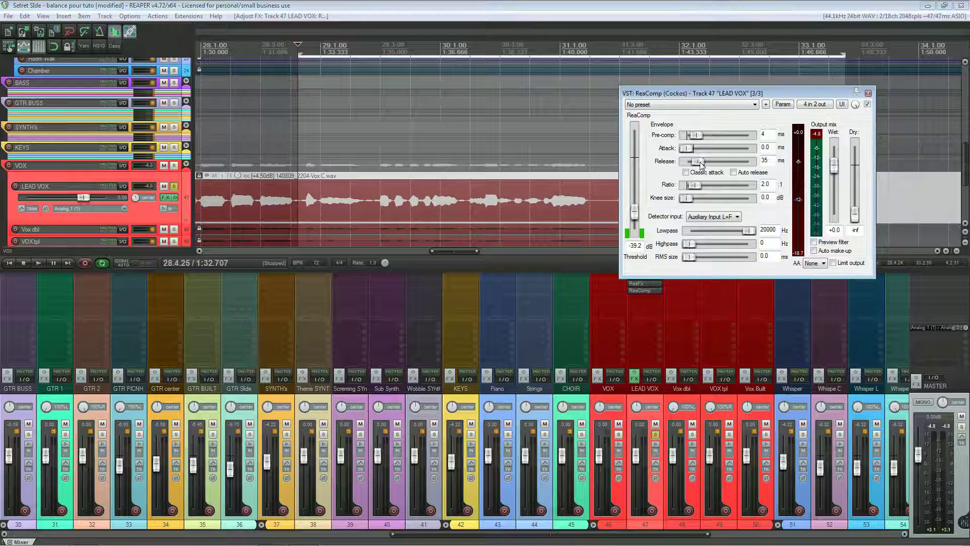
Shorten ReaComp's release to 5 ms, audition the vocal, and reduce the release further to 0 ms.
drag(700, 162, 694, 165)
key(space)
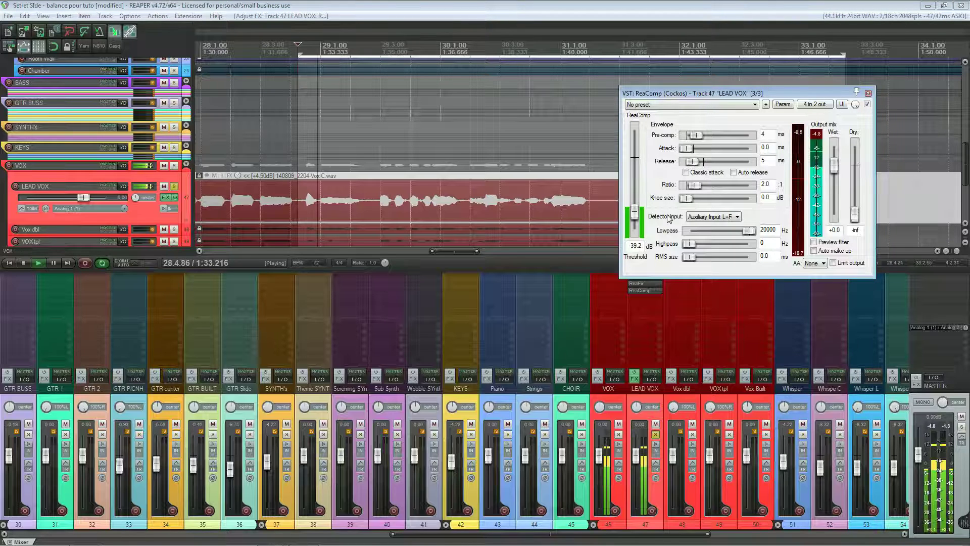
key(space)
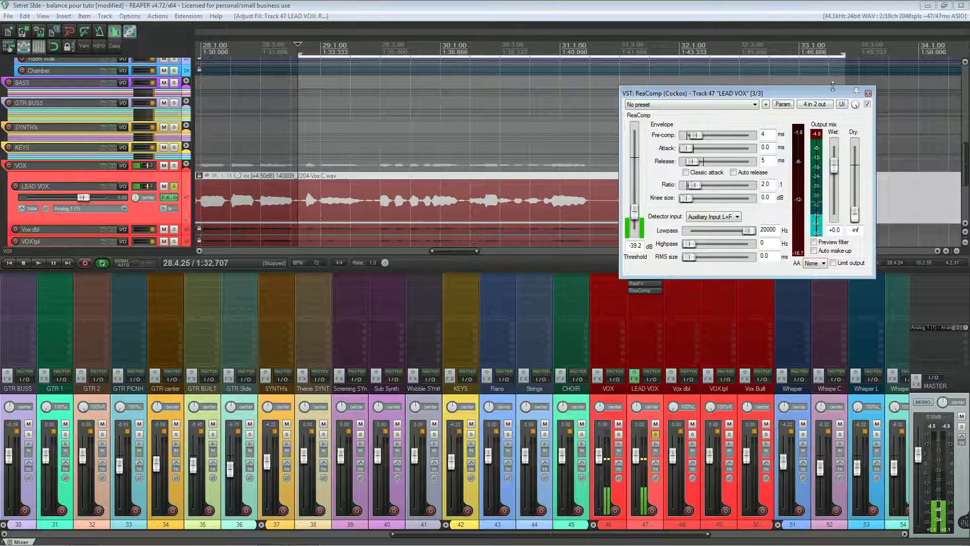
drag(797, 96, 705, 85)
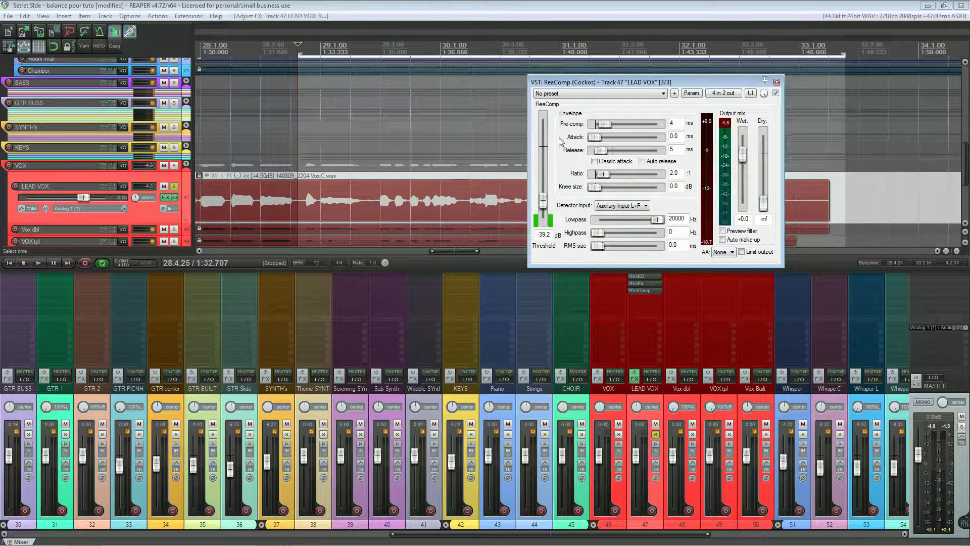
drag(601, 151, 561, 152)
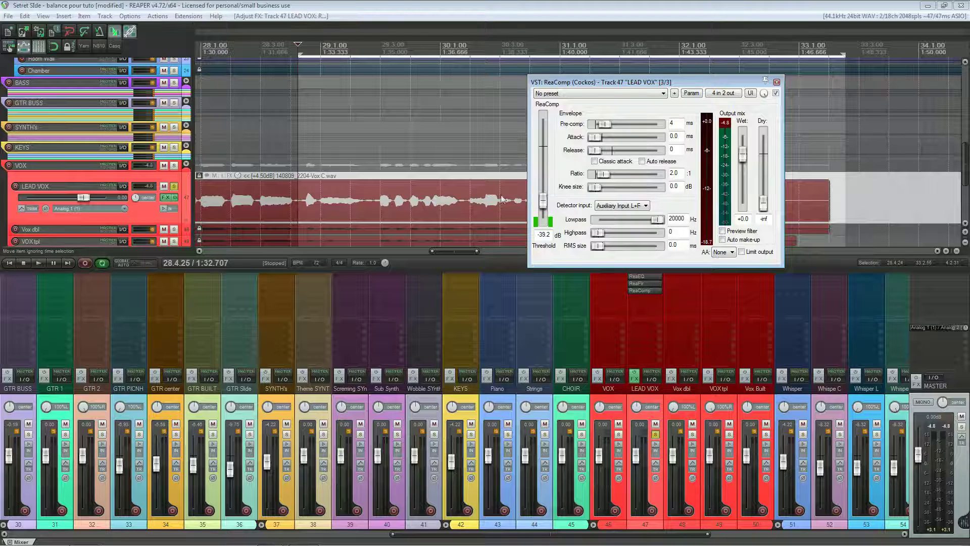
Raise ReaComp's ratio to 7.4:1 and settle on 3.0:1 while auditioning the looped vocal.
key(space)
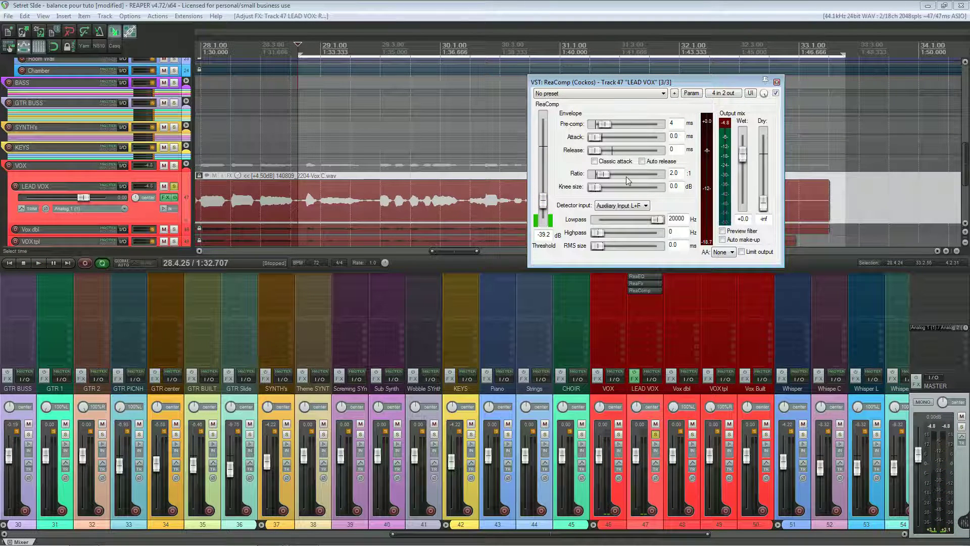
drag(612, 173, 617, 172)
key(space)
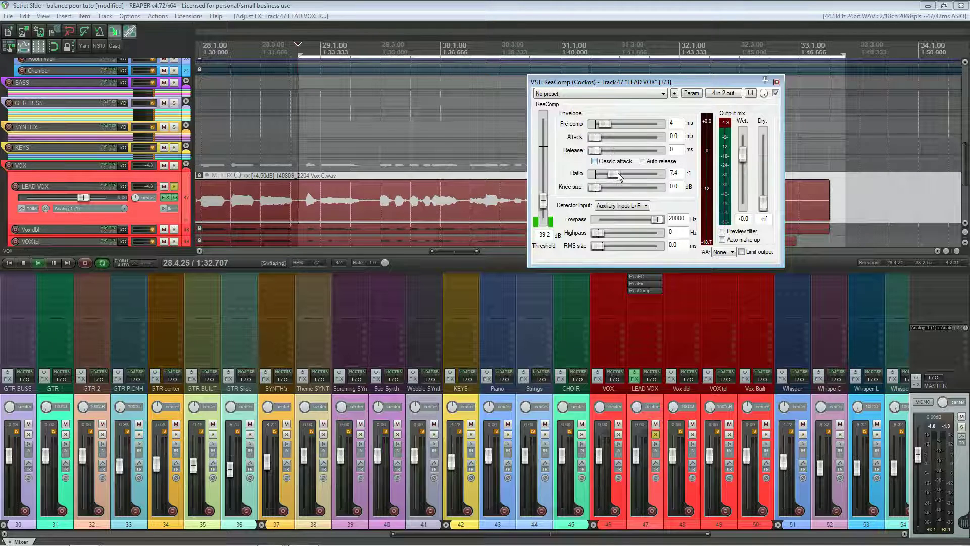
key(space)
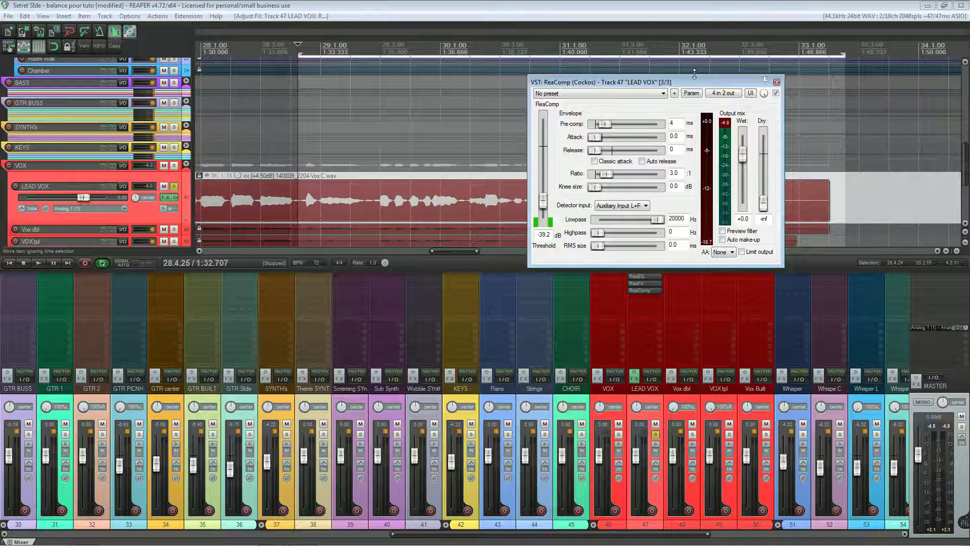
Move the ReaComp window aside, set its anti-aliasing (AA) to 8x, and audition the vocal.
drag(694, 81, 581, 71)
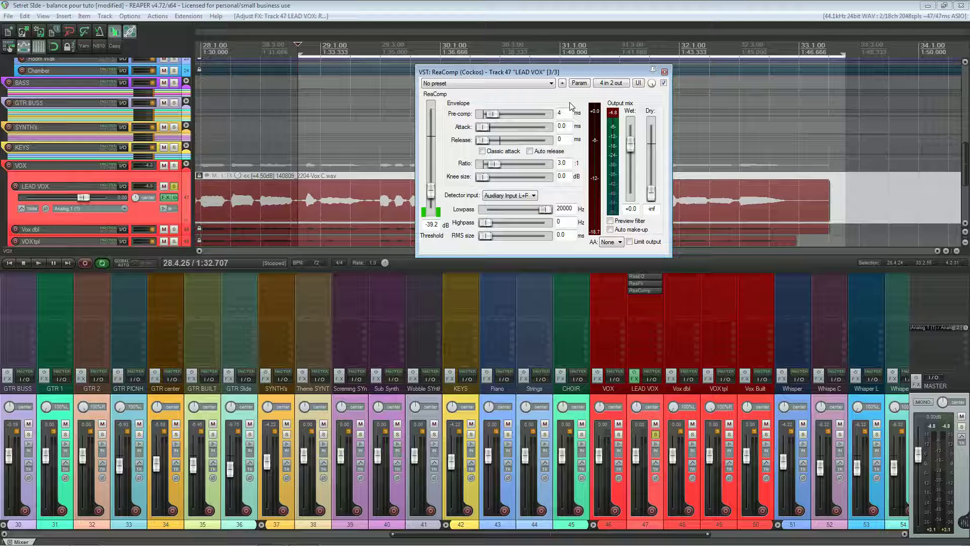
click(617, 242)
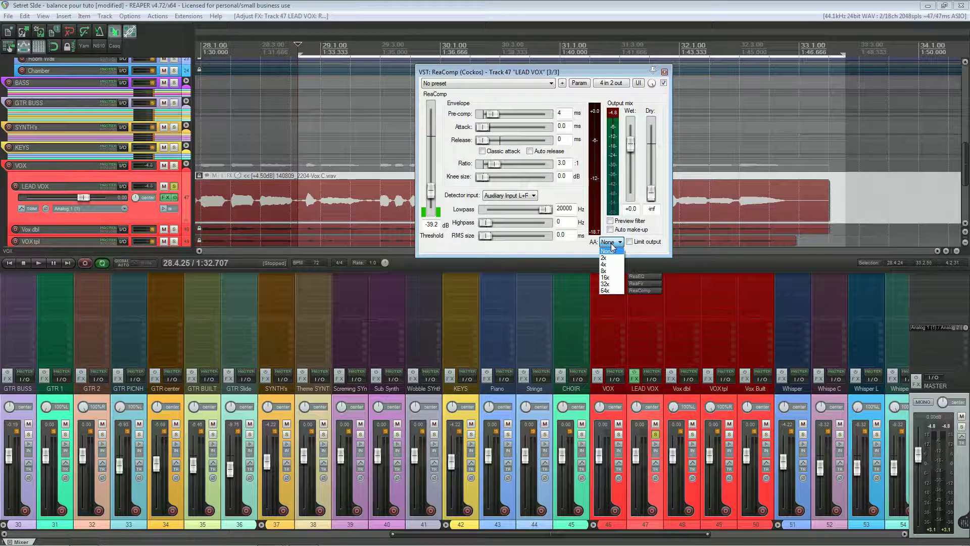
click(606, 272)
key(space)
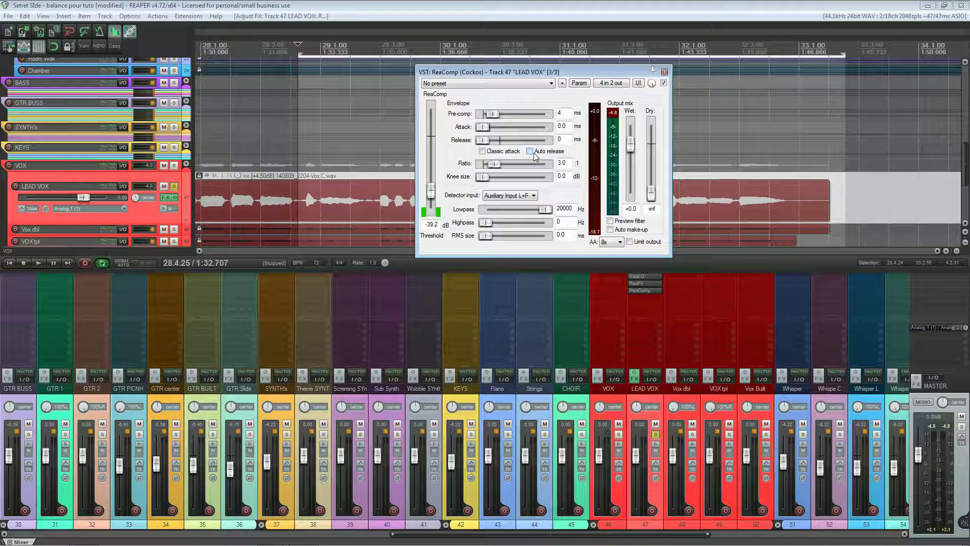
click(611, 242)
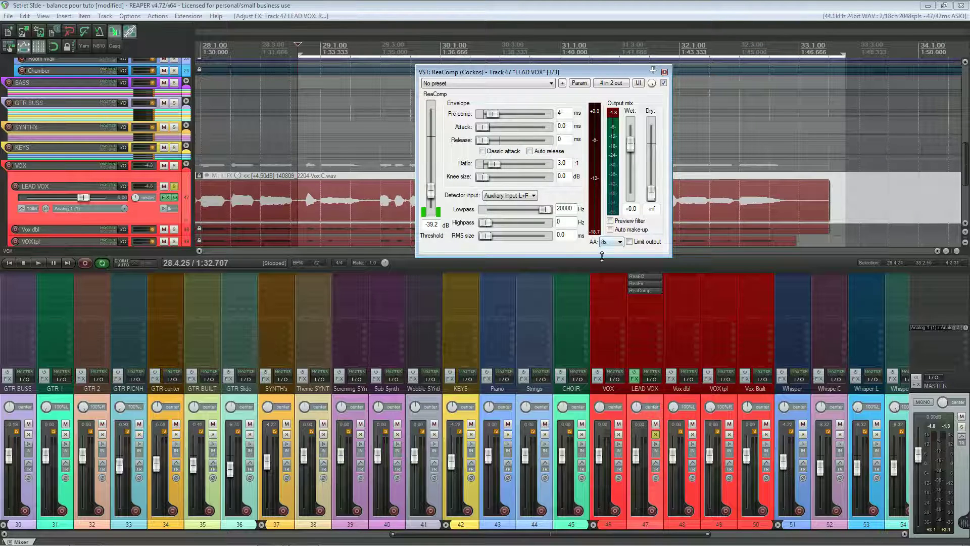